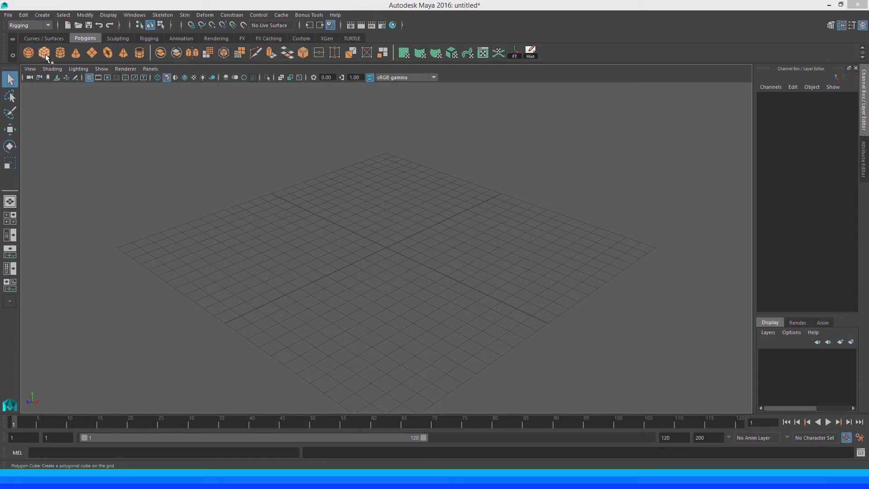
# Create a polygon cube at the grid centre and scale it uniformly to about 6.043.
pyautogui.click(45, 53)
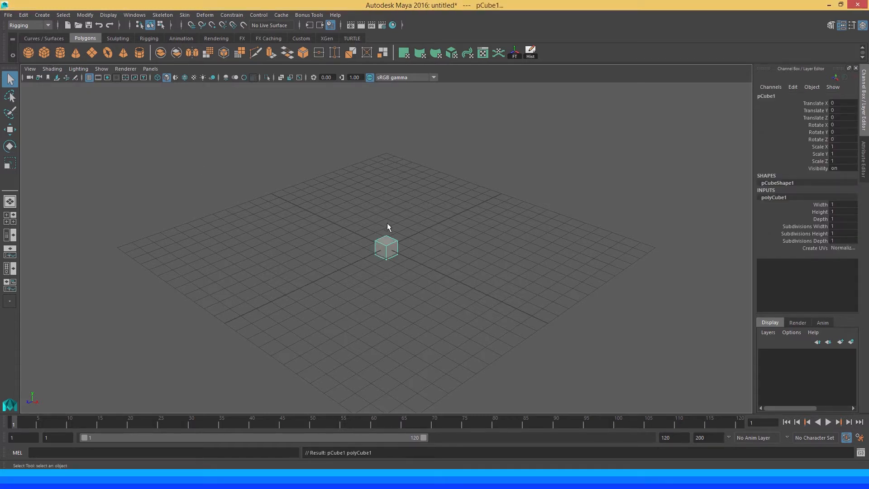
pyautogui.keyDown('alt'); pyautogui.moveTo(383, 216); pyautogui.dragTo(378, 220, button='middle'); pyautogui.keyUp('alt')
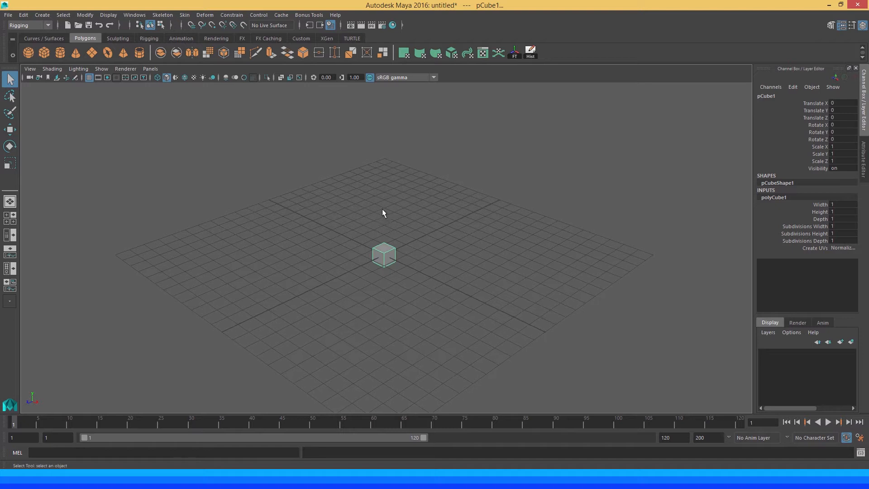
pyautogui.press('r')
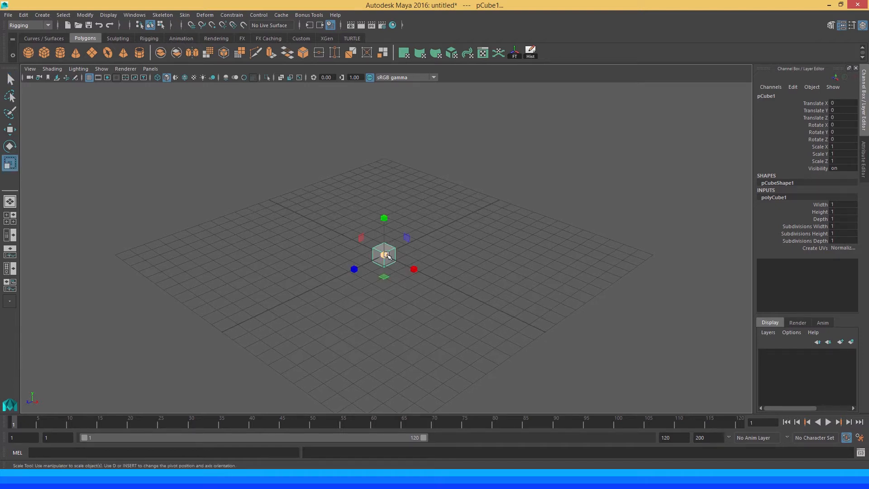
pyautogui.moveTo(385, 255); pyautogui.dragTo(457, 283)
# Raise the cube to about 3.025 in Translate Y so it rests on the grid.
pyautogui.press('w')
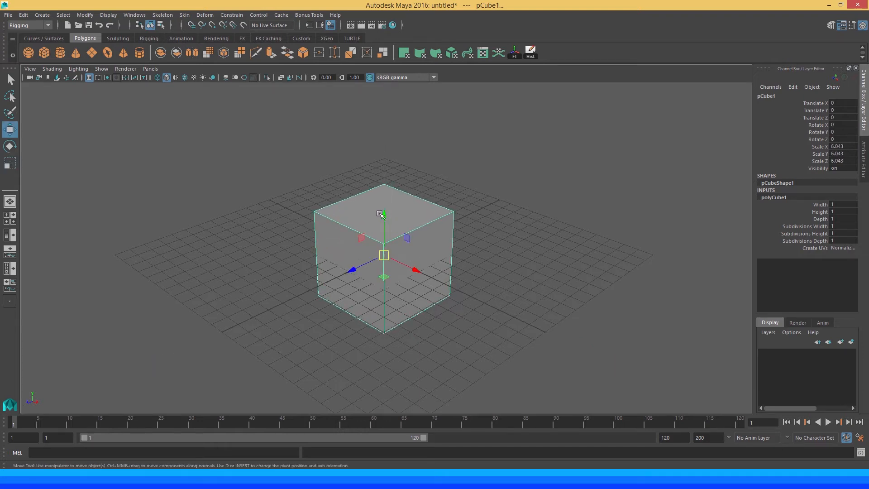
pyautogui.moveTo(381, 214); pyautogui.dragTo(381, 169)
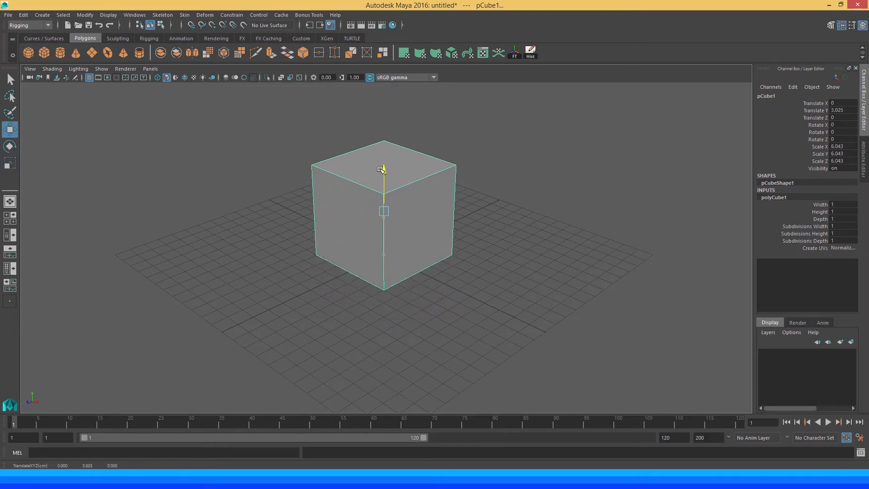
pyautogui.keyDown('alt'); pyautogui.moveTo(367, 168); pyautogui.dragTo(360, 182, button='middle'); pyautogui.keyUp('alt')
pyautogui.keyDown('alt'); pyautogui.moveTo(361, 182); pyautogui.dragTo(356, 200, button='right'); pyautogui.keyUp('alt')
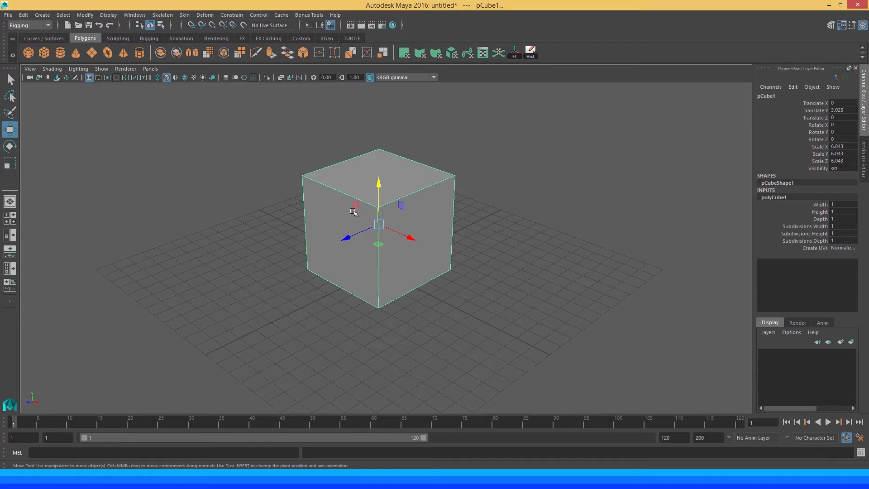
pyautogui.keyDown('alt'); pyautogui.moveTo(352, 211); pyautogui.dragTo(350, 209); pyautogui.keyUp('alt')
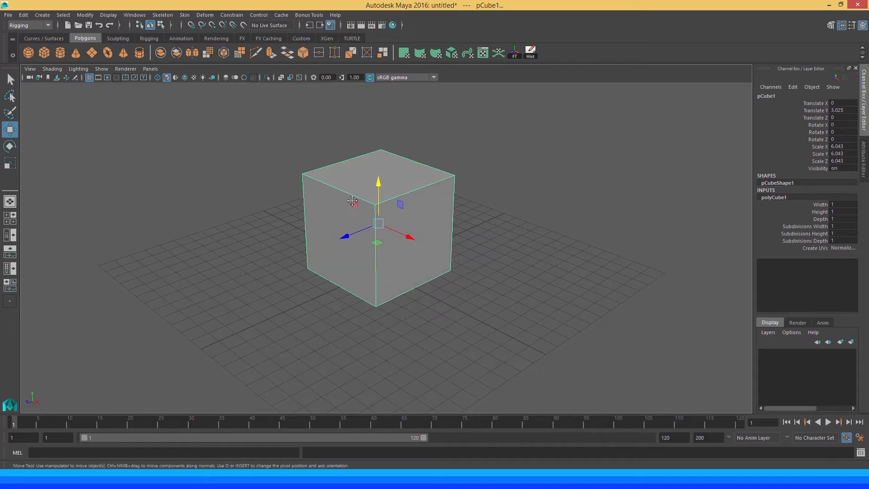
pyautogui.keyDown('alt'); pyautogui.moveTo(352, 200); pyautogui.dragTo(371, 232, button='right'); pyautogui.keyUp('alt')
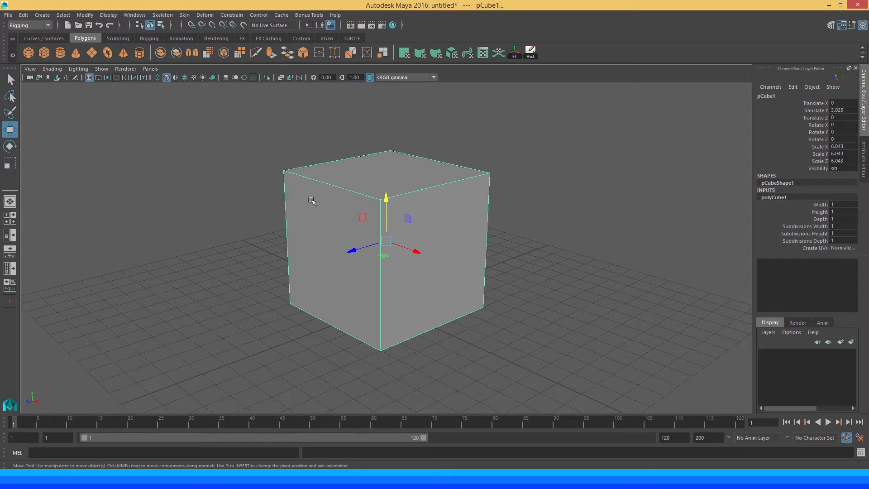
pyautogui.keyDown('alt'); pyautogui.moveTo(348, 199); pyautogui.dragTo(347, 195); pyautogui.keyUp('alt')
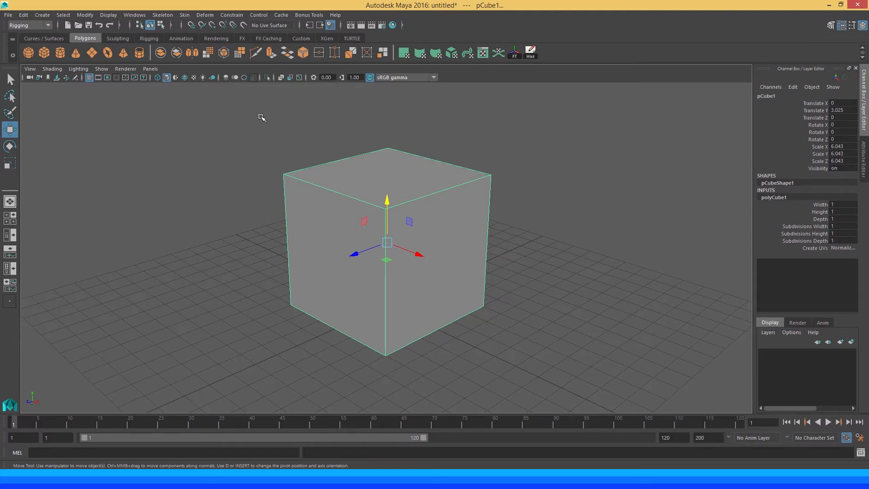
# Switch the menu set from Rigging to Modeling.
pyautogui.click(44, 25)
pyautogui.click(30, 35)
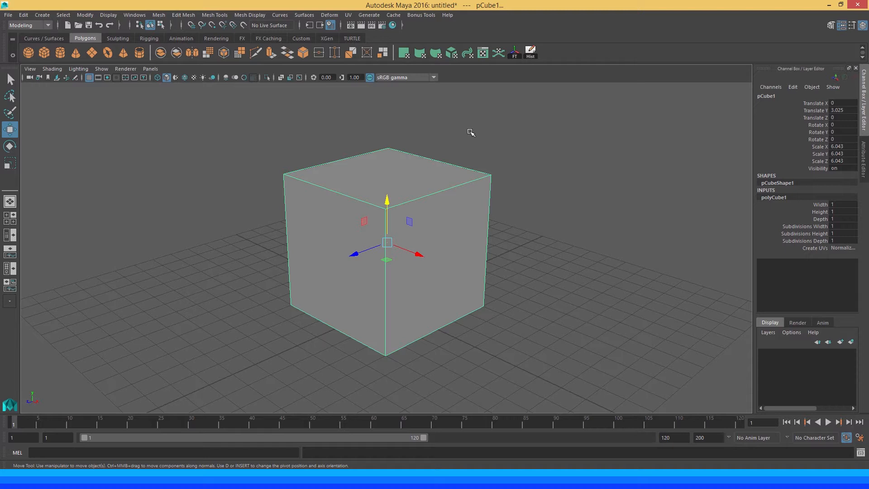
pyautogui.click(483, 53)
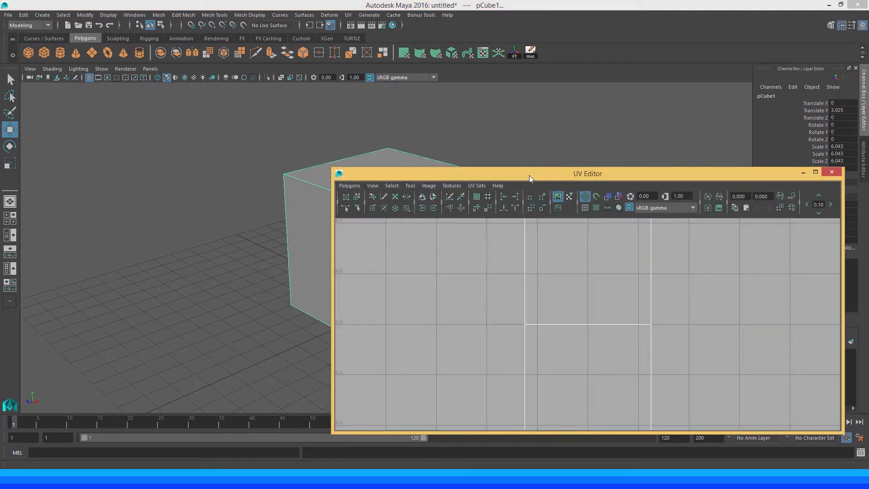
pyautogui.moveTo(529, 176); pyautogui.dragTo(435, 114)
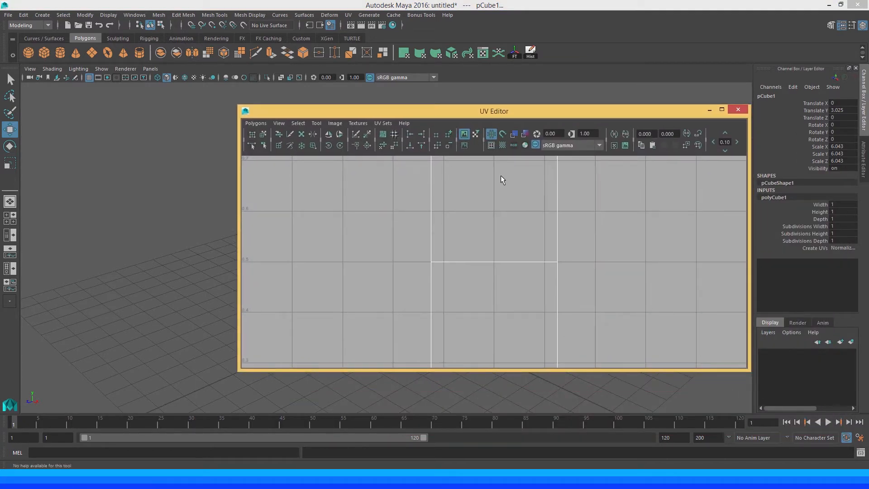
pyautogui.click(738, 110)
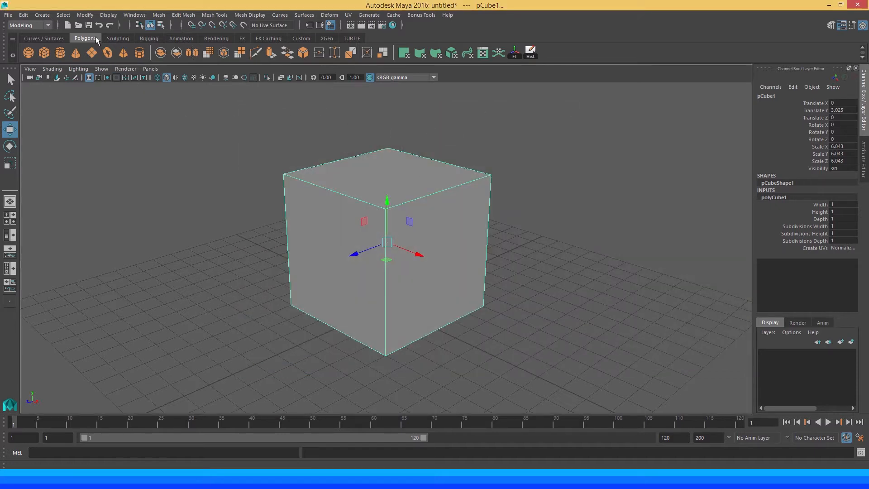
pyautogui.click(135, 16)
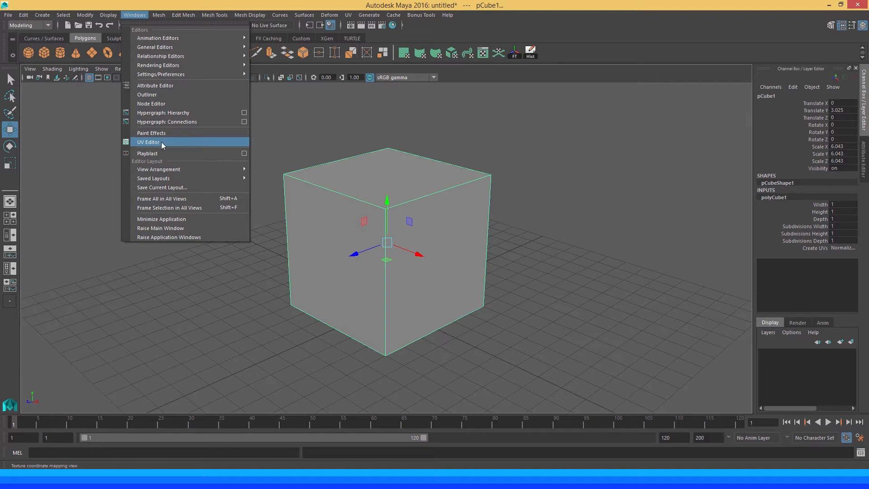
pyautogui.click(463, 80)
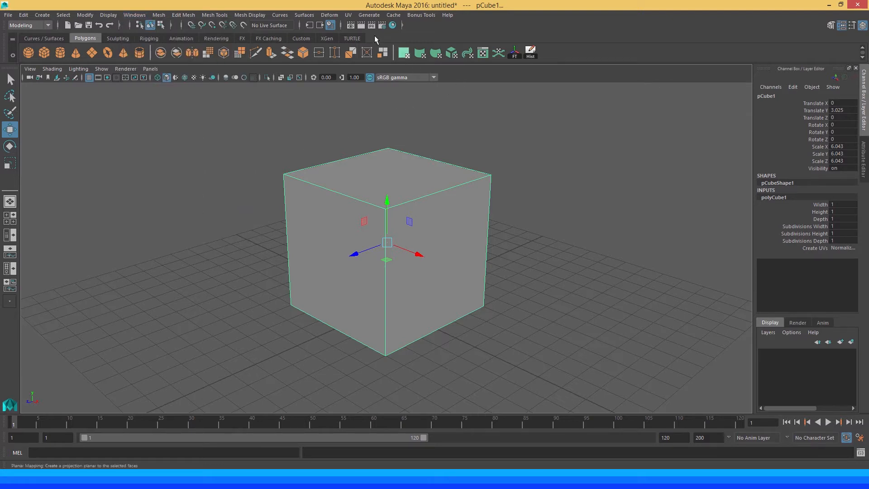
pyautogui.click(349, 16)
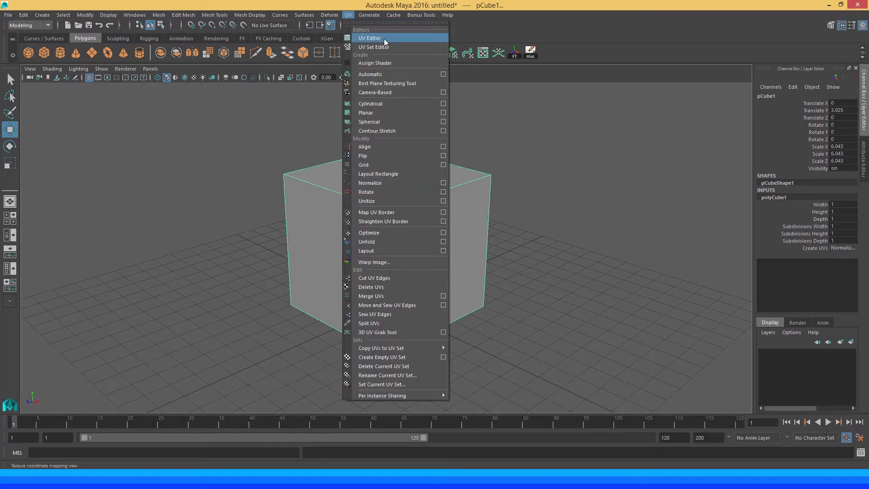
pyautogui.click(349, 16)
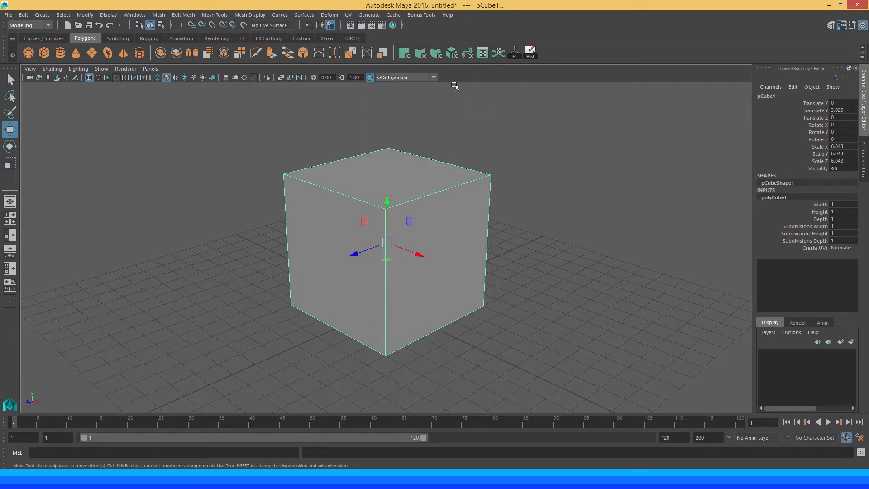
# Open the UV Editor, deselect the cube and shift the editor window slightly.
pyautogui.keyDown('alt'); pyautogui.moveTo(385, 177); pyautogui.dragTo(327, 158, button='right'); pyautogui.keyUp('alt')
pyautogui.keyDown('alt'); pyautogui.moveTo(329, 159); pyautogui.dragTo(357, 171); pyautogui.keyUp('alt')
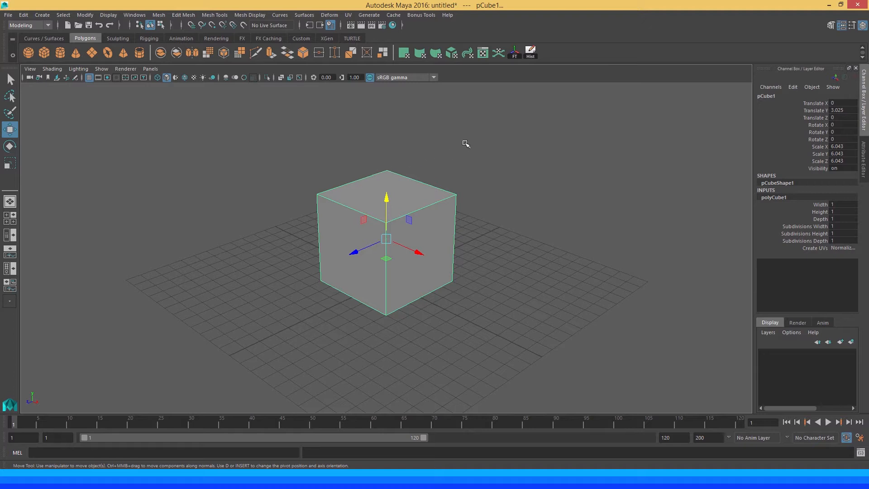
pyautogui.click(484, 53)
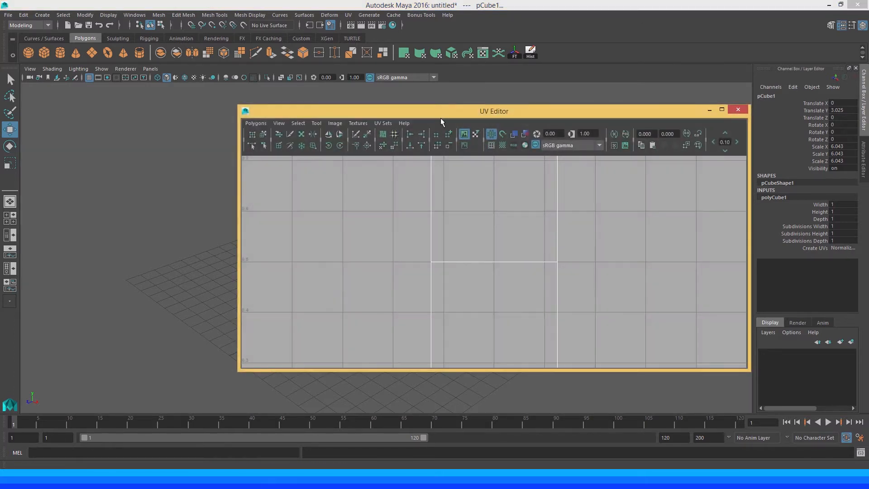
pyautogui.click(134, 221)
pyautogui.click(409, 258)
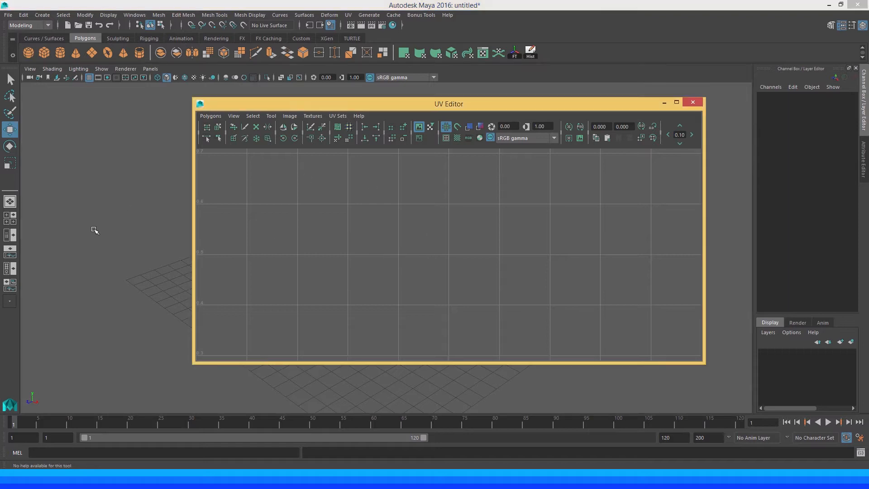
# Examine the empty UV grid, its U and V axes and the 0 to 1 texture space.
pyautogui.keyDown('alt'); pyautogui.moveTo(416, 268); pyautogui.dragTo(291, 205, button='right'); pyautogui.keyUp('alt')
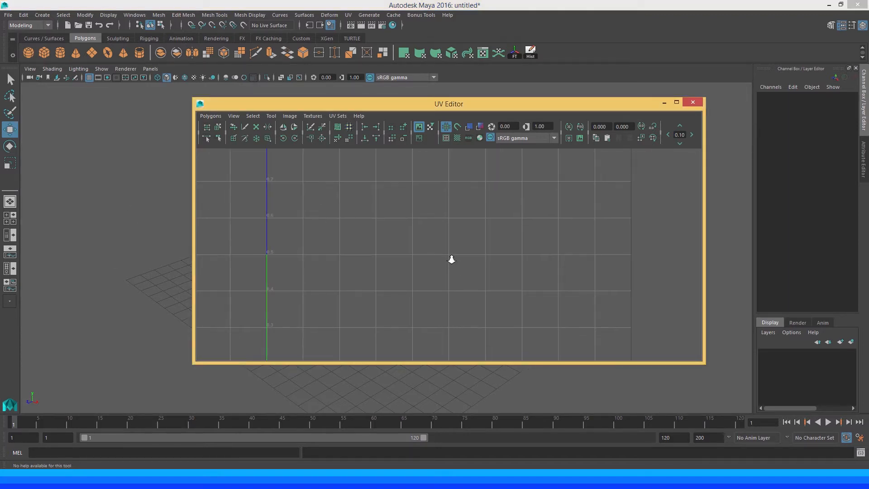
pyautogui.keyDown('alt'); pyautogui.moveTo(451, 258); pyautogui.dragTo(336, 209, button='right'); pyautogui.keyUp('alt')
pyautogui.keyDown('alt'); pyautogui.moveTo(423, 254); pyautogui.dragTo(356, 221, button='right'); pyautogui.keyUp('alt')
pyautogui.keyDown('alt'); pyautogui.moveTo(443, 265); pyautogui.dragTo(377, 232, button='right'); pyautogui.keyUp('alt')
pyautogui.moveTo(425, 272)
pyautogui.keyDown('alt'); pyautogui.mouseDown(button='middle')
pyautogui.moveTo(410, 242)
pyautogui.moveTo(422, 242)
pyautogui.moveTo(405, 250)
pyautogui.moveTo(420, 256)
pyautogui.moveTo(380, 246)
pyautogui.moveTo(413, 263)
pyautogui.mouseUp(button='middle'); pyautogui.keyUp('alt')
pyautogui.keyDown('alt'); pyautogui.moveTo(444, 271); pyautogui.dragTo(424, 259, button='right'); pyautogui.keyUp('alt')
pyautogui.keyDown('alt'); pyautogui.moveTo(400, 268); pyautogui.dragTo(394, 248, button='middle'); pyautogui.keyUp('alt')
pyautogui.keyDown('alt'); pyautogui.moveTo(393, 248); pyautogui.dragTo(380, 248, button='right'); pyautogui.keyUp('alt')
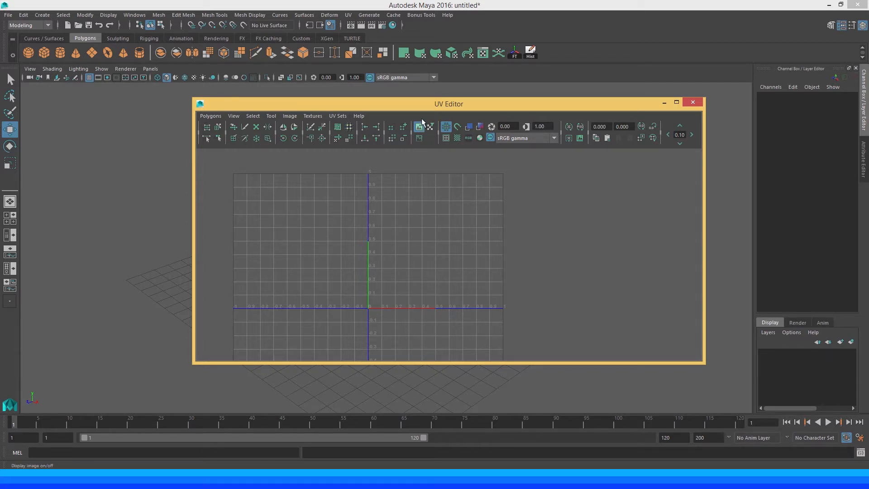
pyautogui.moveTo(428, 103); pyautogui.dragTo(328, 102)
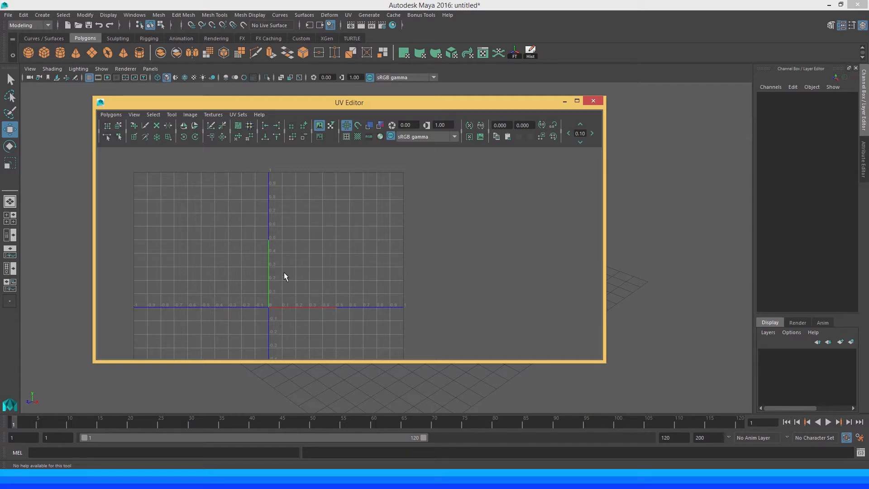
pyautogui.moveTo(302, 277)
pyautogui.keyDown('alt'); pyautogui.mouseDown(button='middle')
pyautogui.moveTo(278, 273)
pyautogui.moveTo(289, 268)
pyautogui.mouseUp(button='middle'); pyautogui.keyUp('alt')
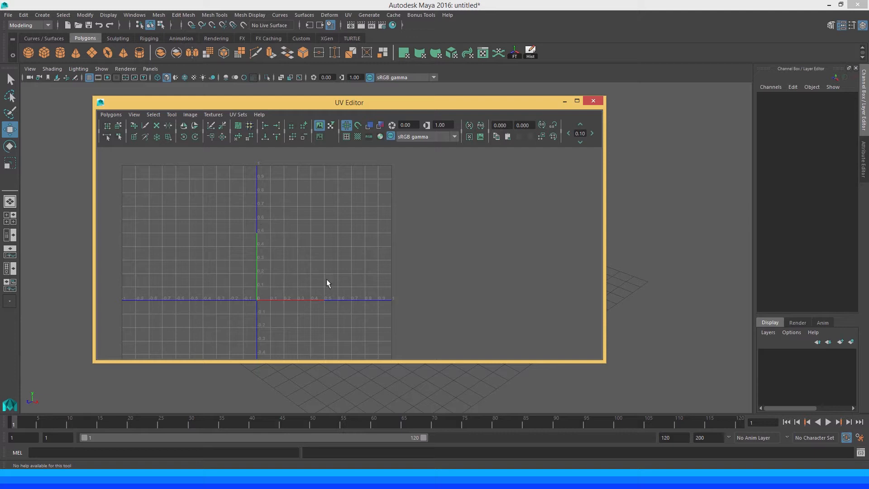
pyautogui.keyDown('alt'); pyautogui.moveTo(312, 239); pyautogui.dragTo(297, 241, button='middle'); pyautogui.keyUp('alt')
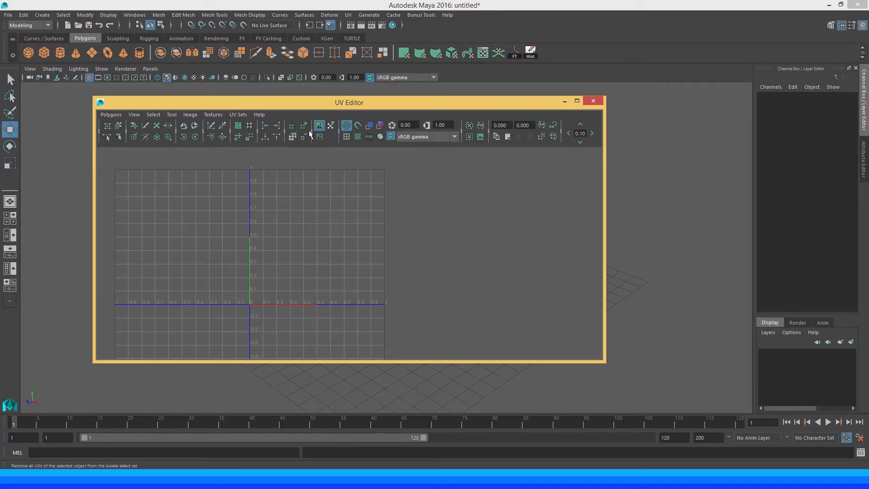
# Place the UV Editor window beside the cube and select the cube to display its UV layout.
pyautogui.moveTo(398, 98); pyautogui.dragTo(598, 135)
pyautogui.click(235, 183)
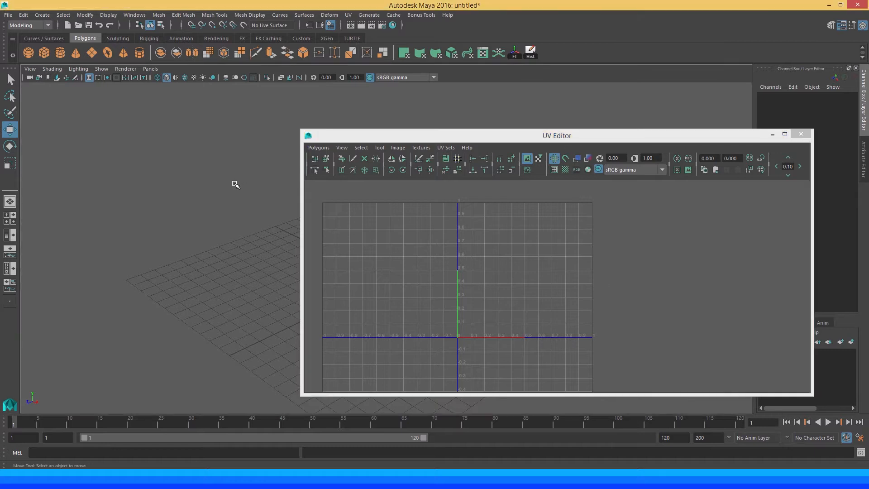
pyautogui.keyDown('alt'); pyautogui.moveTo(125, 184); pyautogui.dragTo(124, 184, button='middle'); pyautogui.keyUp('alt')
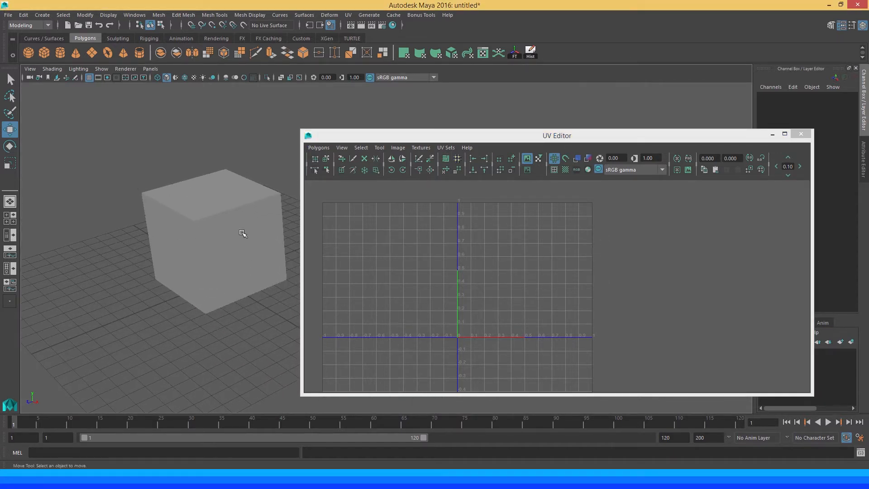
pyautogui.moveTo(214, 256)
pyautogui.keyDown('alt'); pyautogui.mouseDown()
pyautogui.moveTo(208, 263)
pyautogui.moveTo(219, 263)
pyautogui.mouseUp(); pyautogui.keyUp('alt')
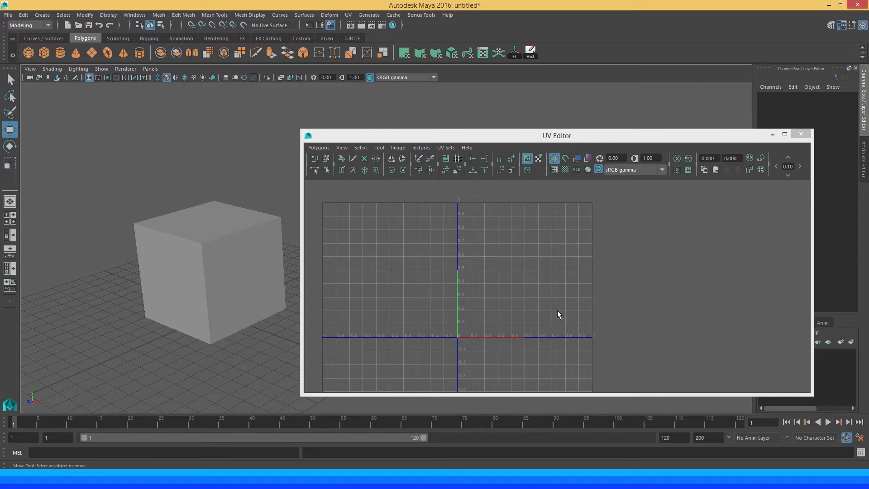
pyautogui.click(202, 247)
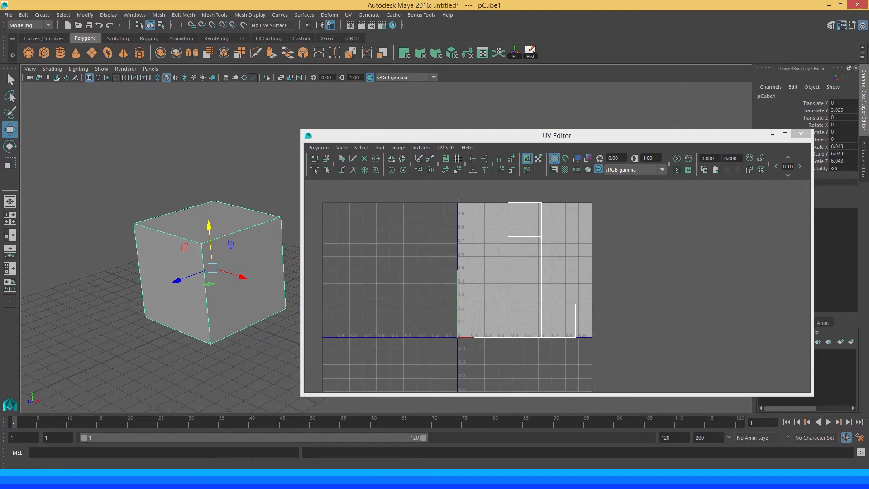
# View the reference image Aula-01---Introdução-à-UVs-3 of a cube being unfolded, and close it.
pyautogui.click(429, 429)
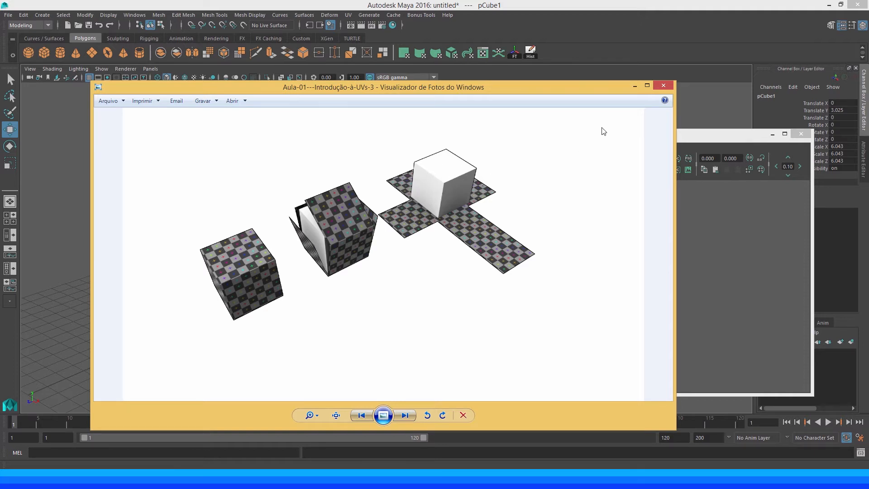
pyautogui.click(664, 87)
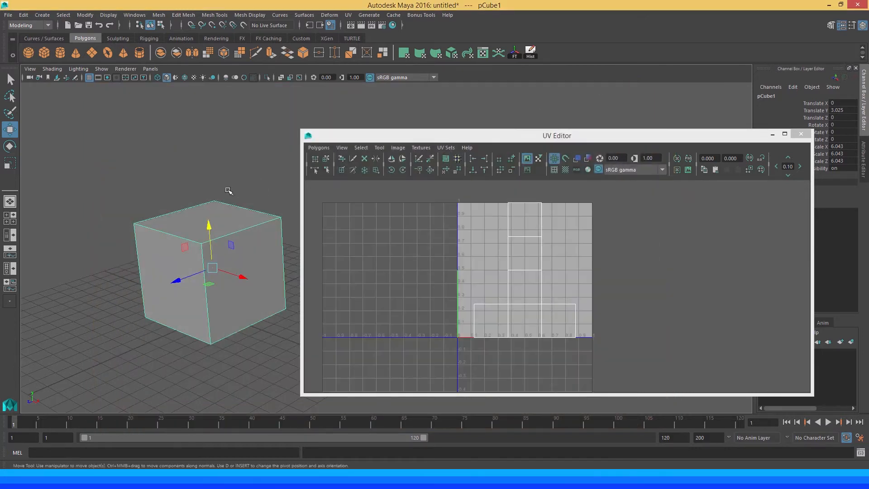
# Narrow the UV Editor window and frame the cube's entire UV layout in it.
pyautogui.keyDown('alt'); pyautogui.moveTo(167, 228); pyautogui.dragTo(171, 222, button='middle'); pyautogui.keyUp('alt')
pyautogui.keyDown('alt'); pyautogui.moveTo(158, 220); pyautogui.dragTo(190, 246, button='right'); pyautogui.keyUp('alt')
pyautogui.moveTo(302, 218); pyautogui.dragTo(472, 221)
pyautogui.keyDown('alt'); pyautogui.moveTo(575, 266); pyautogui.dragTo(646, 304, button='right'); pyautogui.keyUp('alt')
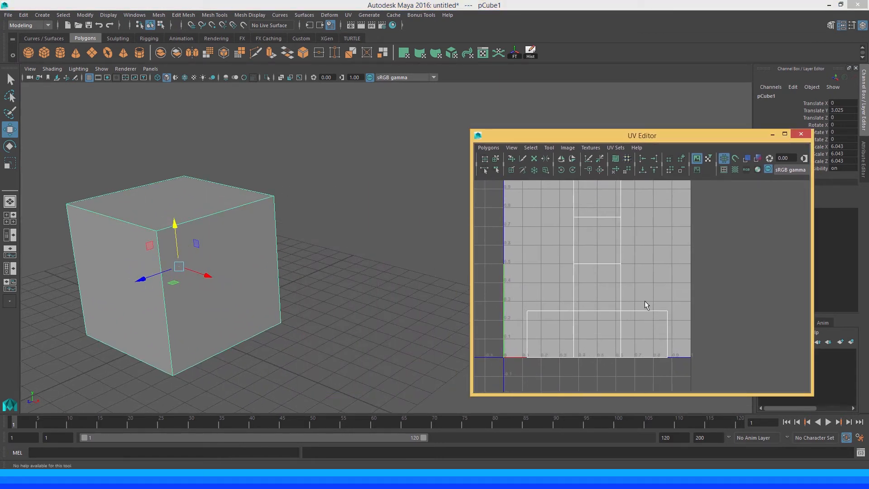
pyautogui.keyDown('alt'); pyautogui.moveTo(617, 285); pyautogui.dragTo(649, 308, button='middle'); pyautogui.keyUp('alt')
pyautogui.keyDown('alt'); pyautogui.moveTo(649, 308); pyautogui.dragTo(638, 301, button='right'); pyautogui.keyUp('alt')
# Switch the cube to vertex selection, select its upper front corner vertex, and locate the matching point in the UV Editor.
pyautogui.keyDown('alt'); pyautogui.moveTo(146, 243); pyautogui.dragTo(271, 244, button='middle'); pyautogui.keyUp('alt')
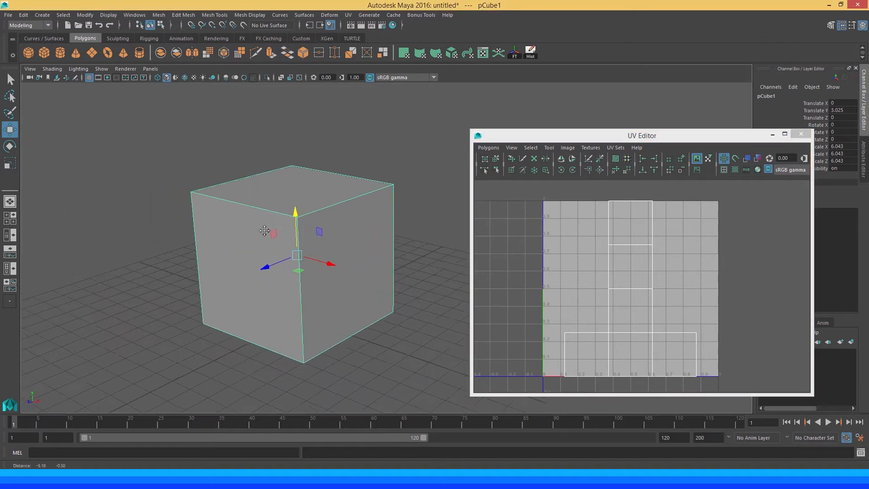
pyautogui.keyDown('alt'); pyautogui.moveTo(224, 195); pyautogui.dragTo(299, 215, button='right'); pyautogui.keyUp('alt')
pyautogui.press('q')
pyautogui.keyDown('alt'); pyautogui.moveTo(303, 213); pyautogui.dragTo(307, 196, button='middle'); pyautogui.keyUp('alt')
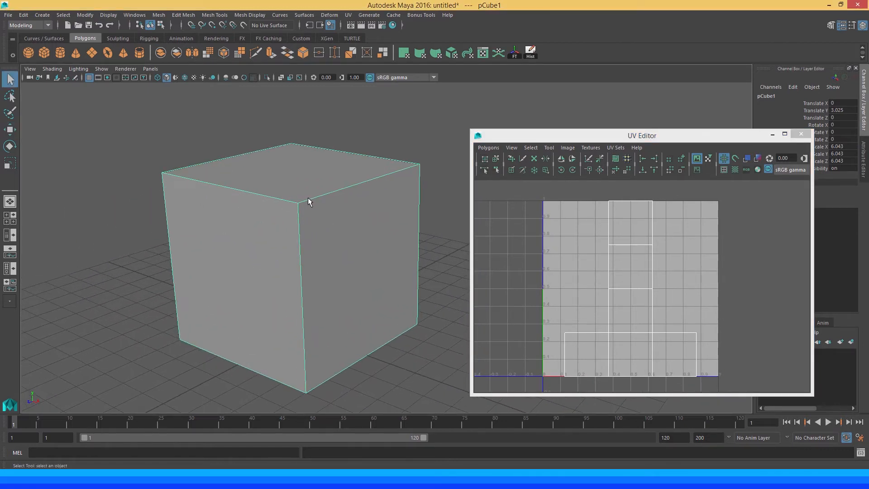
pyautogui.rightClick(320, 174)
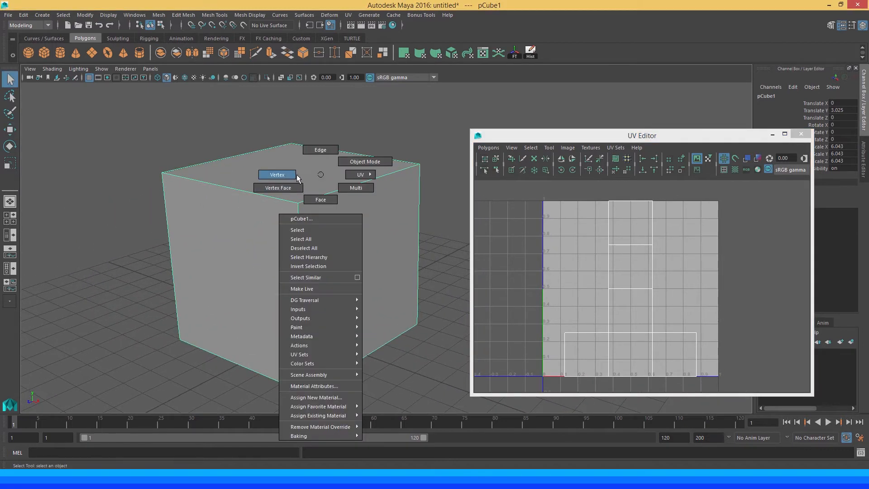
pyautogui.click(295, 175)
pyautogui.click(299, 203)
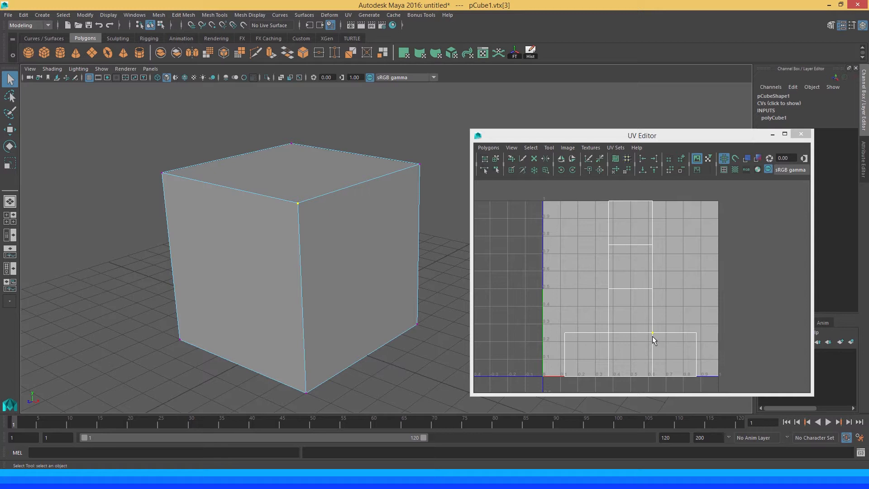
pyautogui.keyDown('alt'); pyautogui.moveTo(625, 296); pyautogui.dragTo(636, 310, button='right'); pyautogui.keyUp('alt')
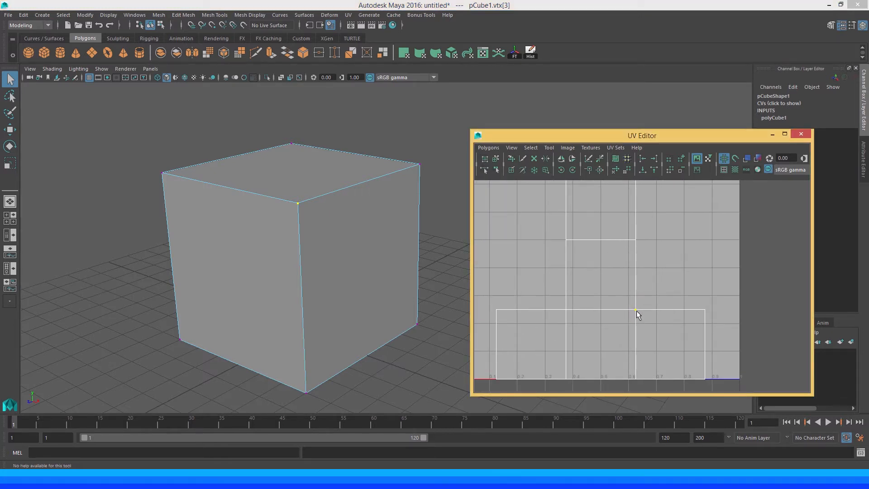
pyautogui.click(298, 206)
# Try moving the cube's upper front corner vertex in the 3D view, and undo the move.
pyautogui.press('w')
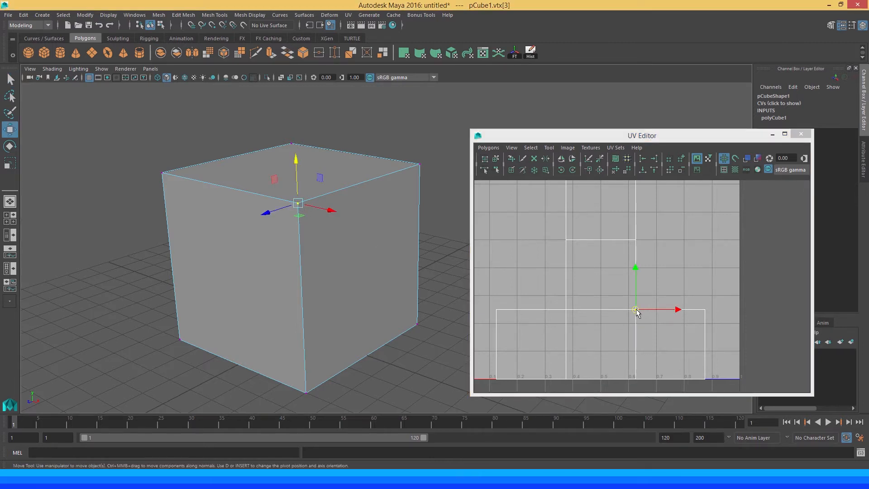
pyautogui.moveTo(298, 203); pyautogui.dragTo(334, 214)
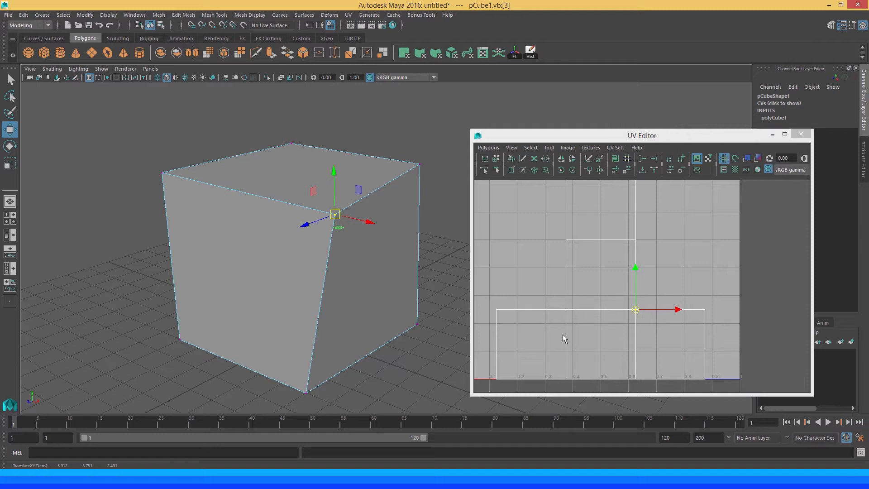
pyautogui.keyDown('alt'); pyautogui.middleClick(561, 322); pyautogui.keyUp('alt')
pyautogui.hotkey('ctrl', 'z')
# Try moving the corner's matching point within the UV layout, and undo the change.
pyautogui.keyDown('alt'); pyautogui.moveTo(578, 310); pyautogui.dragTo(566, 308, button='middle'); pyautogui.keyUp('alt')
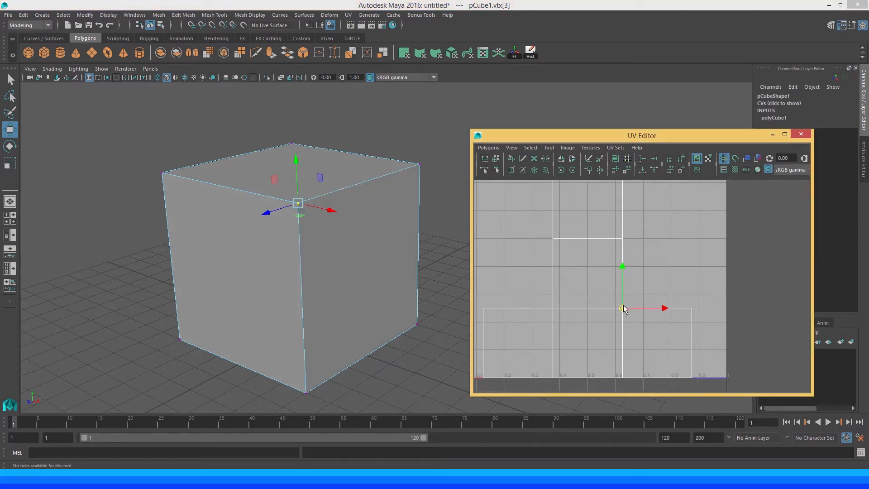
pyautogui.keyDown('alt'); pyautogui.moveTo(625, 302); pyautogui.dragTo(618, 300, button='middle'); pyautogui.keyUp('alt')
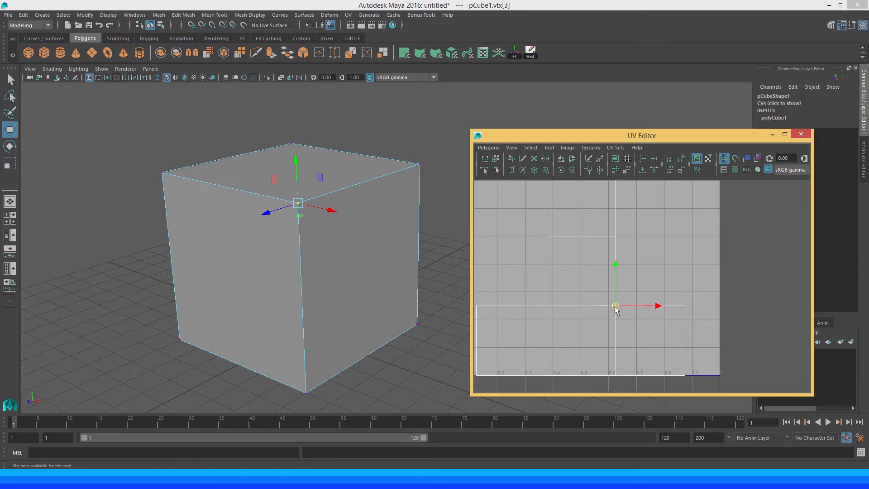
pyautogui.moveTo(616, 308); pyautogui.dragTo(627, 286)
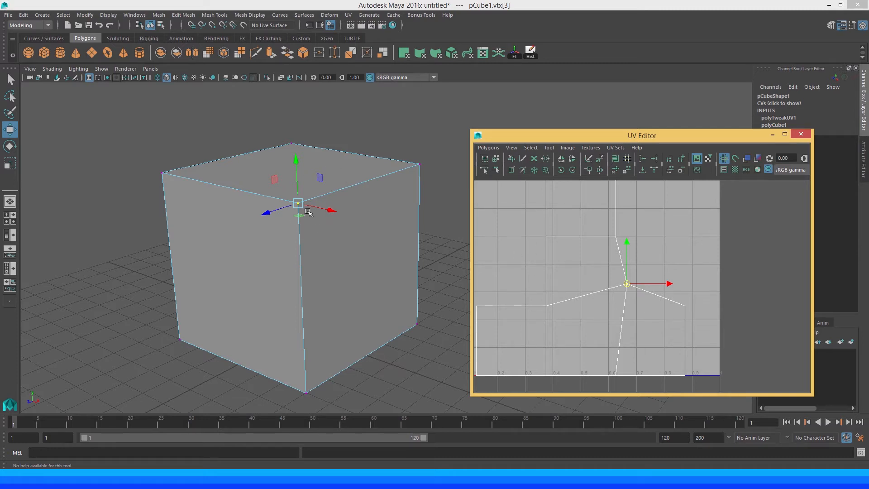
pyautogui.keyDown('alt'); pyautogui.moveTo(642, 269); pyautogui.dragTo(670, 256, button='middle'); pyautogui.keyUp('alt')
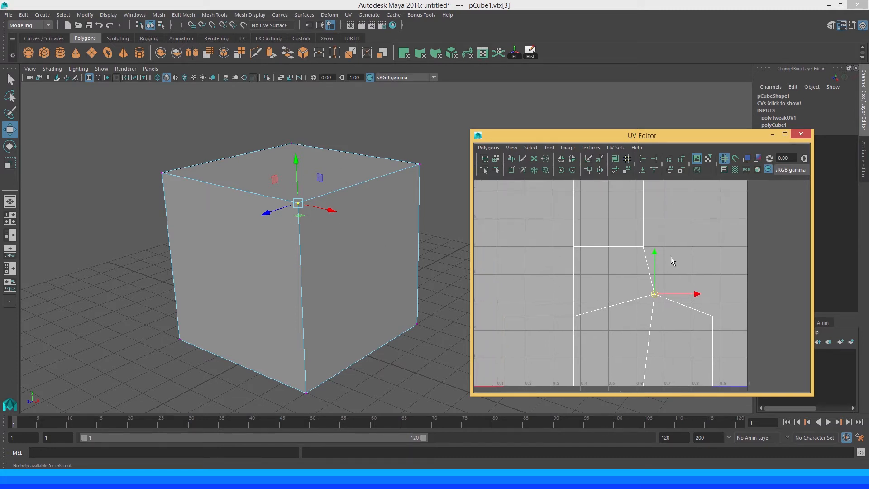
pyautogui.moveTo(654, 294)
pyautogui.mouseDown()
pyautogui.moveTo(647, 317)
pyautogui.moveTo(660, 302)
pyautogui.moveTo(652, 295)
pyautogui.mouseUp()
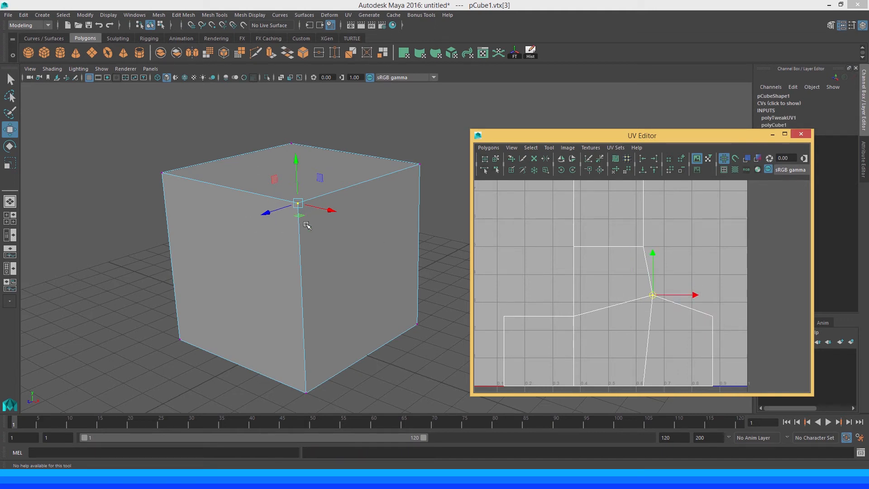
pyautogui.hotkey('ctrl', 'z')
# Switch the UV Editor to vertex selection, try moving the same corner point slightly upward, and undo it.
pyautogui.moveTo(663, 270)
pyautogui.keyDown('alt'); pyautogui.mouseDown(button='right')
pyautogui.moveTo(580, 242)
pyautogui.moveTo(647, 267)
pyautogui.mouseUp(button='right'); pyautogui.keyUp('alt')
pyautogui.keyDown('alt'); pyautogui.moveTo(638, 266); pyautogui.dragTo(637, 251, button='middle'); pyautogui.keyUp('alt')
pyautogui.keyDown('alt'); pyautogui.moveTo(638, 256); pyautogui.dragTo(629, 277, button='right'); pyautogui.keyUp('alt')
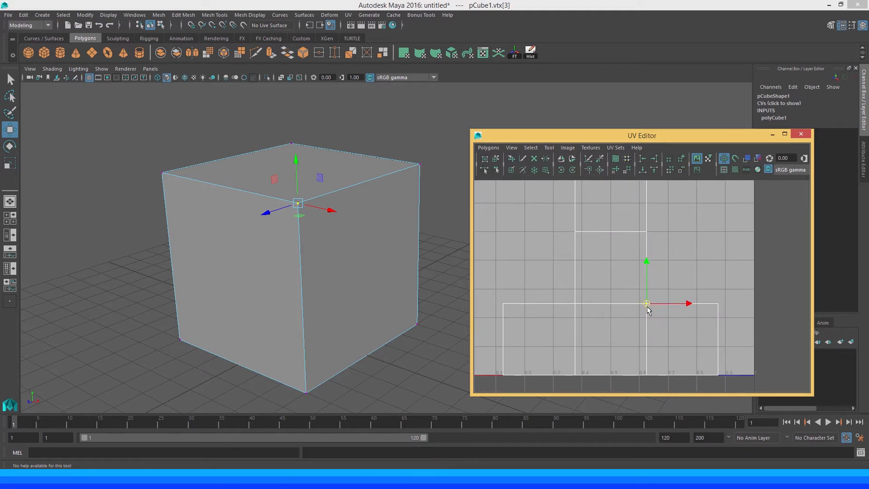
pyautogui.press('q')
pyautogui.moveTo(647, 305); pyautogui.dragTo(624, 303, button='right')
pyautogui.press('w')
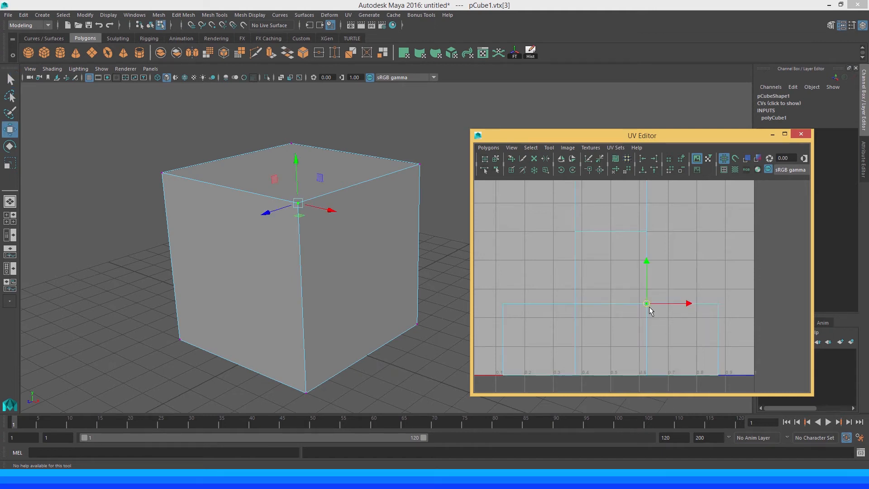
pyautogui.moveTo(646, 304); pyautogui.dragTo(651, 291)
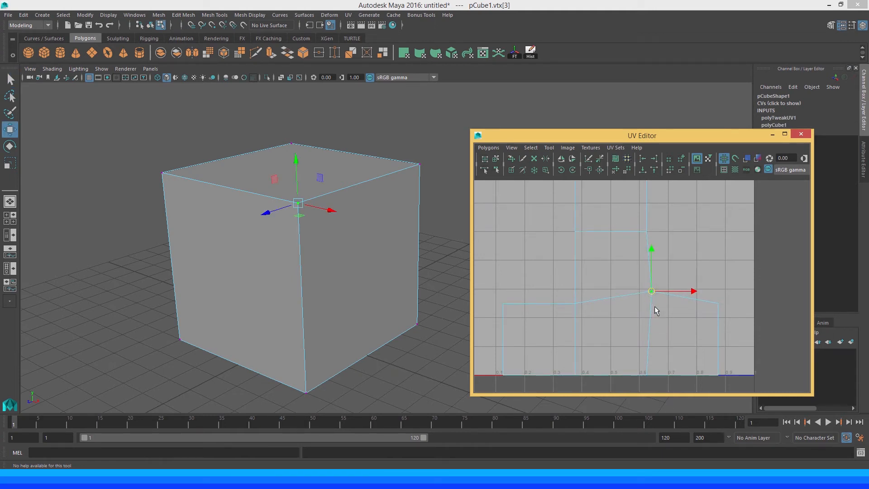
pyautogui.hotkey('ctrl', 'z')
# Switch the UV Editor to UV selection and select individual UVs in turn to compare them with the cube's corners.
pyautogui.moveTo(646, 304); pyautogui.dragTo(685, 305, button='right')
pyautogui.click(718, 303)
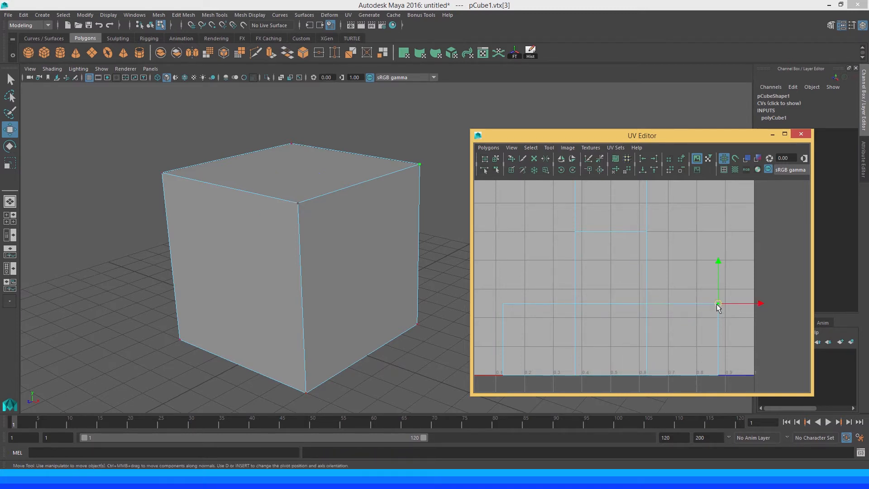
pyautogui.click(647, 303)
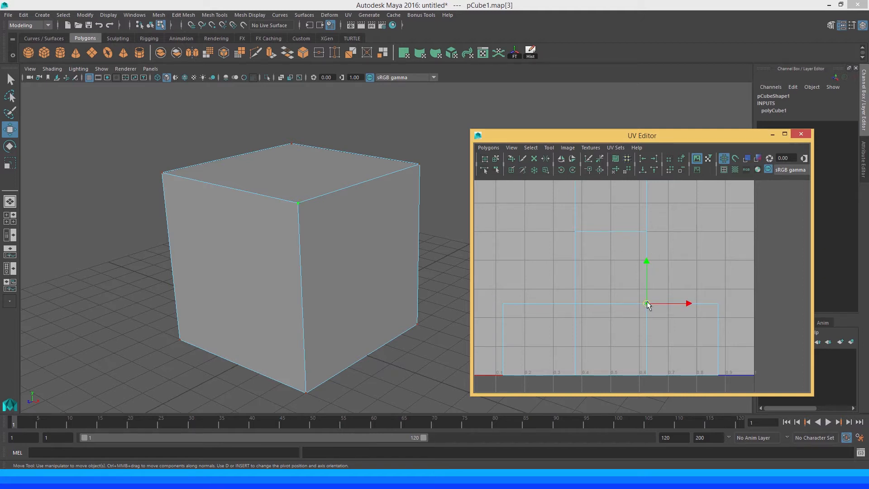
pyautogui.click(646, 233)
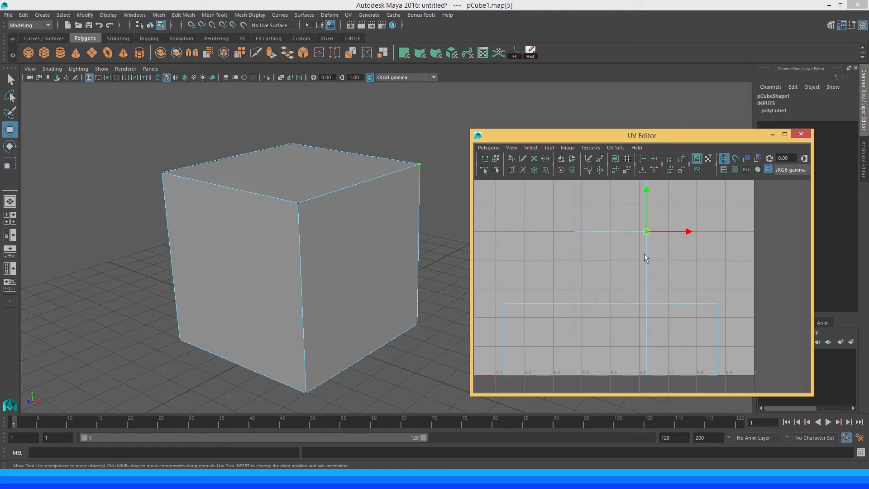
# Try moving the front corner's single UV, switch to face selection, and undo the UV move.
pyautogui.click(646, 304)
pyautogui.moveTo(647, 304); pyautogui.dragTo(654, 289)
pyautogui.moveTo(654, 290); pyautogui.dragTo(650, 316, button='right')
pyautogui.hotkey('ctrl', 'z')
# Select the front face's UV square in the UV Editor, try moving it up and sideways, and undo the move.
pyautogui.click(606, 332)
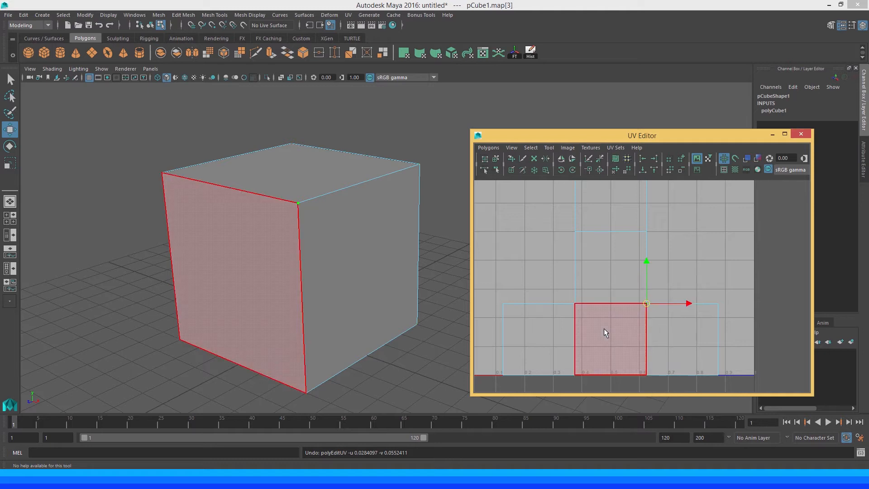
pyautogui.click(601, 321)
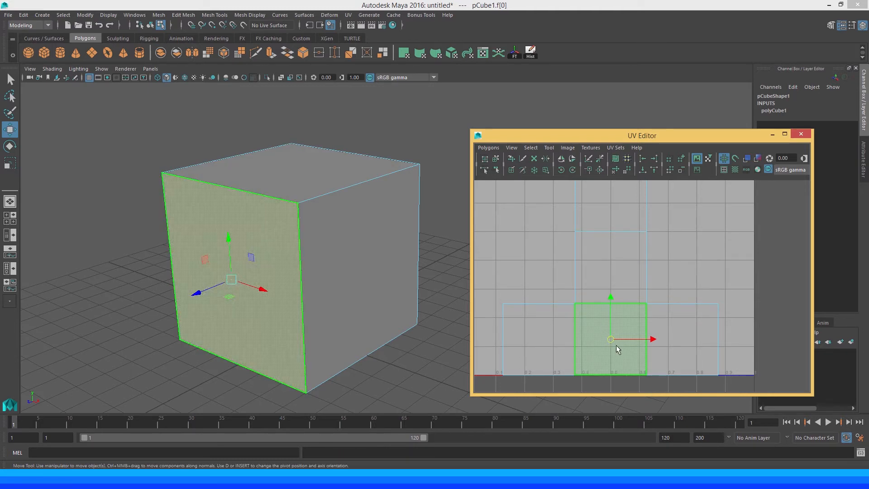
pyautogui.moveTo(607, 341); pyautogui.dragTo(621, 324)
pyautogui.hotkey('ctrl', 'z')
# Examine the cube's entire UV layout within the 0 to 1 texture space.
pyautogui.keyDown('alt'); pyautogui.moveTo(625, 306); pyautogui.dragTo(612, 310, button='middle'); pyautogui.keyUp('alt')
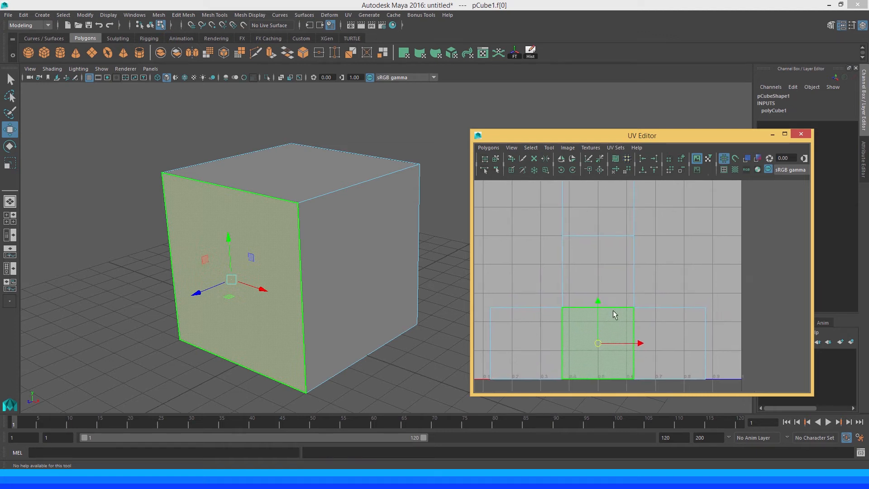
pyautogui.moveTo(638, 302); pyautogui.dragTo(585, 251, button='right')
pyautogui.keyDown('alt'); pyautogui.moveTo(585, 251); pyautogui.dragTo(587, 271, button='middle'); pyautogui.keyUp('alt')
pyautogui.keyDown('alt'); pyautogui.moveTo(588, 271); pyautogui.dragTo(581, 263, button='right'); pyautogui.keyUp('alt')
pyautogui.keyDown('alt'); pyautogui.moveTo(582, 264); pyautogui.dragTo(583, 276, button='middle'); pyautogui.keyUp('alt')
pyautogui.keyDown('alt'); pyautogui.moveTo(578, 259); pyautogui.dragTo(552, 244, button='right'); pyautogui.keyUp('alt')
pyautogui.keyDown('alt'); pyautogui.moveTo(566, 245); pyautogui.dragTo(569, 247, button='middle'); pyautogui.keyUp('alt')
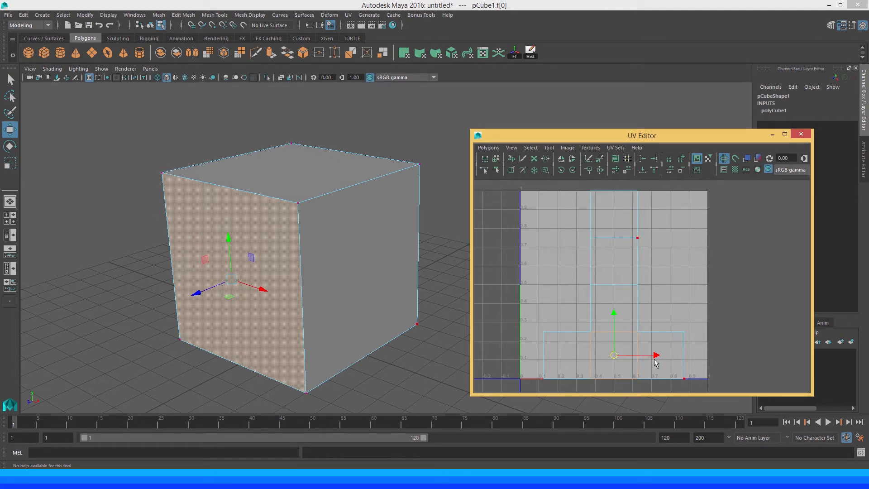
# Switch the cube to face selection in the 3D view and select its front face.
pyautogui.keyDown('alt'); pyautogui.moveTo(296, 246); pyautogui.dragTo(287, 219); pyautogui.keyUp('alt')
pyautogui.keyDown('alt'); pyautogui.moveTo(287, 219); pyautogui.dragTo(345, 201, button='right'); pyautogui.keyUp('alt')
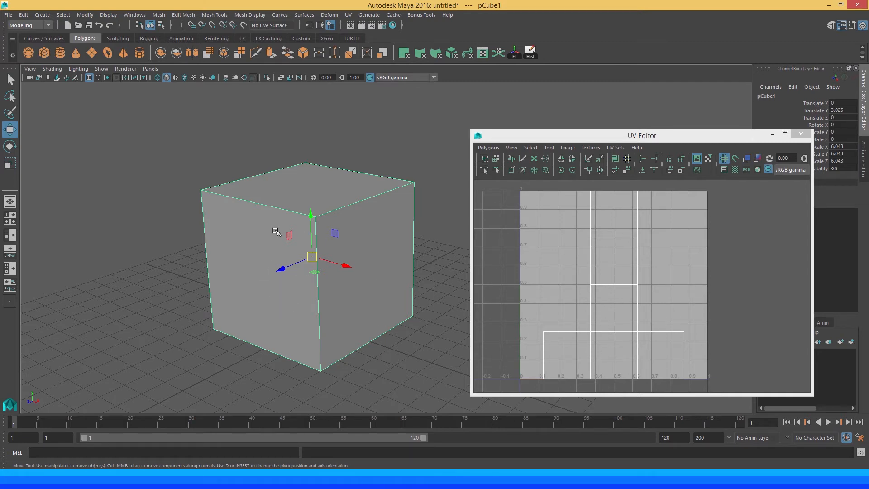
pyautogui.moveTo(240, 206); pyautogui.dragTo(243, 221, button='right')
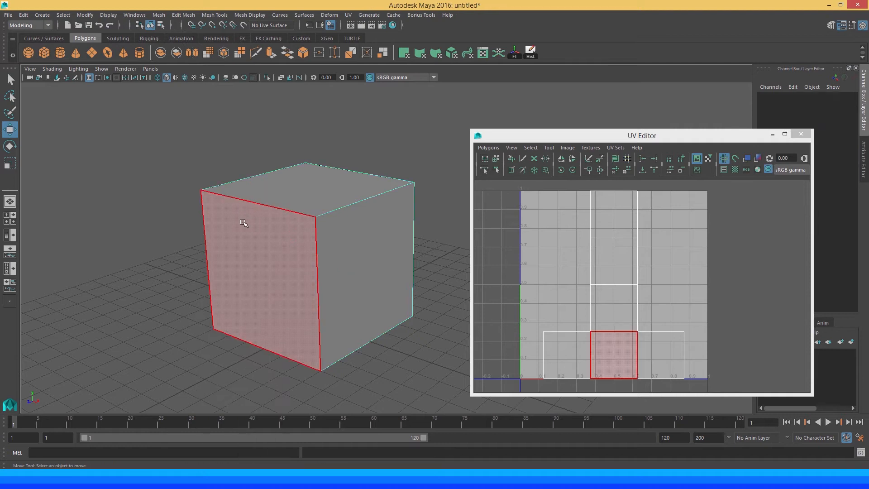
pyautogui.click(250, 261)
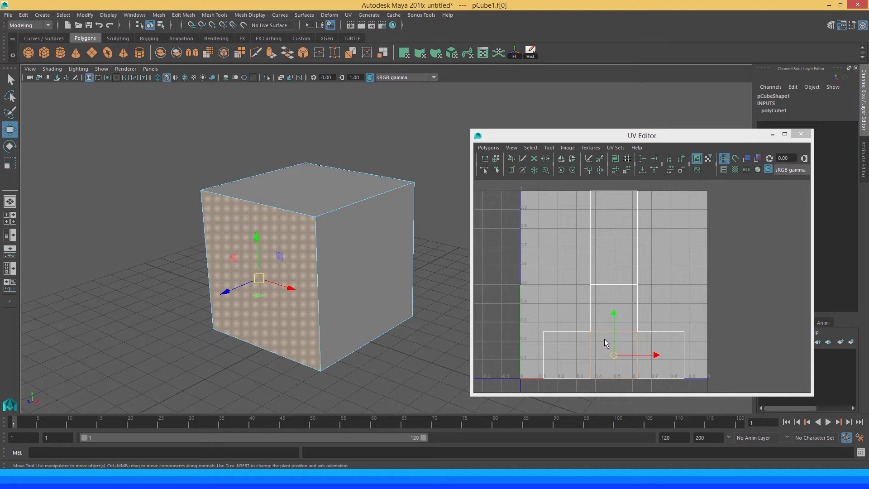
# Examine the selected front face's square in the UV Editor up close and in relation to the whole layout.
pyautogui.keyDown('alt'); pyautogui.moveTo(588, 314); pyautogui.dragTo(627, 312, button='right'); pyautogui.keyUp('alt')
pyautogui.keyDown('alt'); pyautogui.moveTo(615, 326); pyautogui.dragTo(635, 286, button='middle'); pyautogui.keyUp('alt')
pyautogui.keyDown('alt'); pyautogui.moveTo(635, 289); pyautogui.dragTo(689, 323, button='right'); pyautogui.keyUp('alt')
pyautogui.keyDown('alt'); pyautogui.moveTo(633, 315); pyautogui.dragTo(630, 298, button='middle'); pyautogui.keyUp('alt')
pyautogui.keyDown('alt'); pyautogui.moveTo(630, 302); pyautogui.dragTo(650, 314, button='right'); pyautogui.keyUp('alt')
pyautogui.keyDown('alt'); pyautogui.moveTo(614, 308); pyautogui.dragTo(625, 311, button='middle'); pyautogui.keyUp('alt')
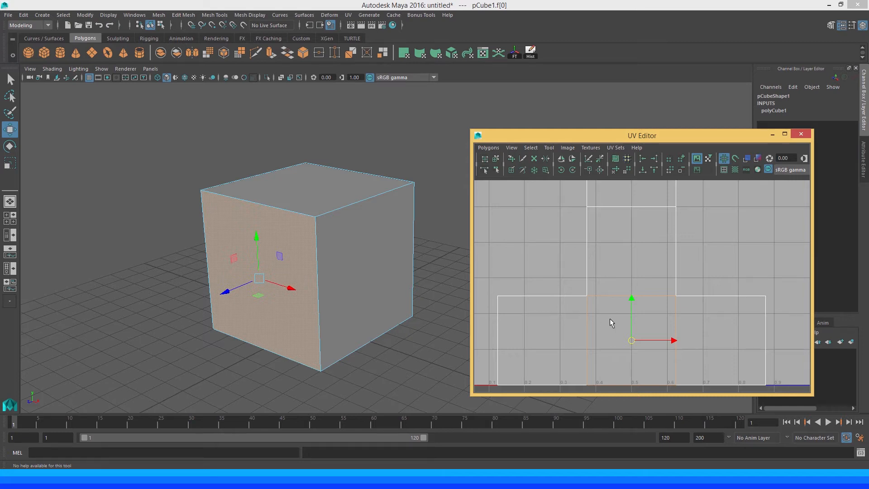
pyautogui.keyDown('alt'); pyautogui.moveTo(598, 314); pyautogui.dragTo(590, 312, button='middle'); pyautogui.keyUp('alt')
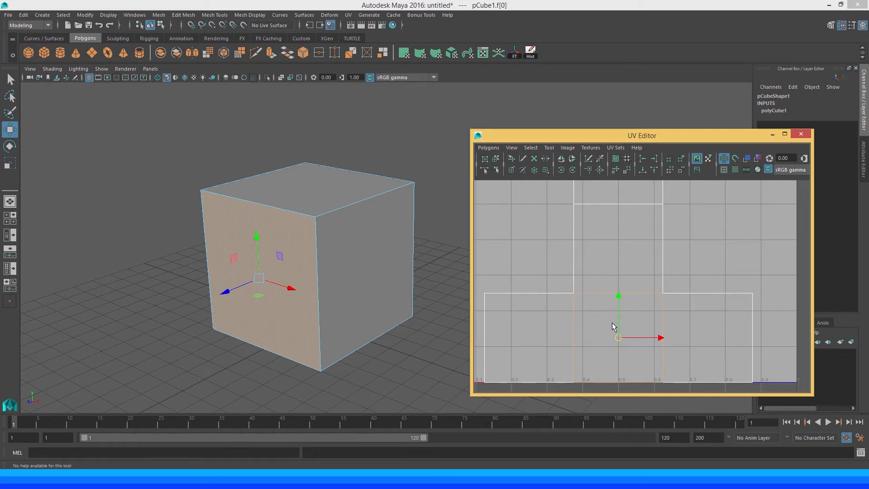
pyautogui.keyDown('alt'); pyautogui.moveTo(656, 318); pyautogui.dragTo(629, 297, button='right'); pyautogui.keyUp('alt')
pyautogui.keyDown('alt'); pyautogui.moveTo(629, 298); pyautogui.dragTo(642, 316, button='middle'); pyautogui.keyUp('alt')
pyautogui.keyDown('alt'); pyautogui.moveTo(651, 313); pyautogui.dragTo(636, 306, button='right'); pyautogui.keyUp('alt')
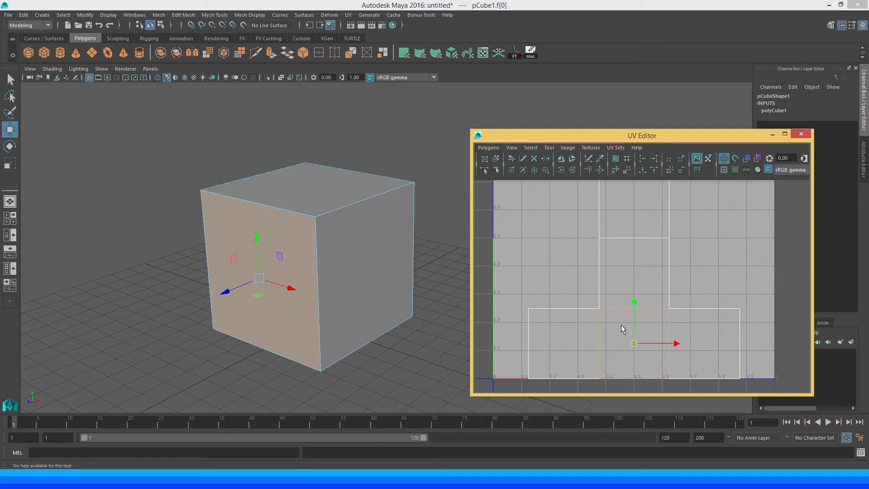
pyautogui.moveTo(619, 299)
pyautogui.keyDown('alt'); pyautogui.mouseDown(button='middle')
pyautogui.moveTo(619, 365)
pyautogui.moveTo(611, 293)
pyautogui.mouseUp(button='middle'); pyautogui.keyUp('alt')
pyautogui.keyDown('alt'); pyautogui.moveTo(612, 293); pyautogui.dragTo(579, 263, button='right'); pyautogui.keyUp('alt')
pyautogui.keyDown('alt'); pyautogui.moveTo(579, 262); pyautogui.dragTo(578, 290, button='middle'); pyautogui.keyUp('alt')
pyautogui.keyDown('alt'); pyautogui.moveTo(578, 289); pyautogui.dragTo(576, 266, button='right'); pyautogui.keyUp('alt')
pyautogui.keyDown('alt'); pyautogui.moveTo(576, 265); pyautogui.dragTo(576, 270, button='middle'); pyautogui.keyUp('alt')
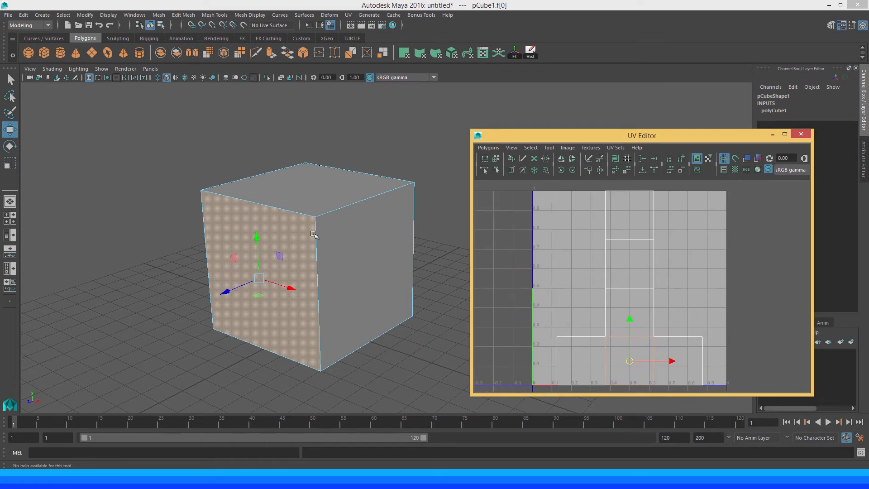
# Return the cube to object mode with its whole UV layout displayed.
pyautogui.keyDown('alt'); pyautogui.moveTo(345, 236); pyautogui.dragTo(368, 246); pyautogui.keyUp('alt')
pyautogui.click(341, 209)
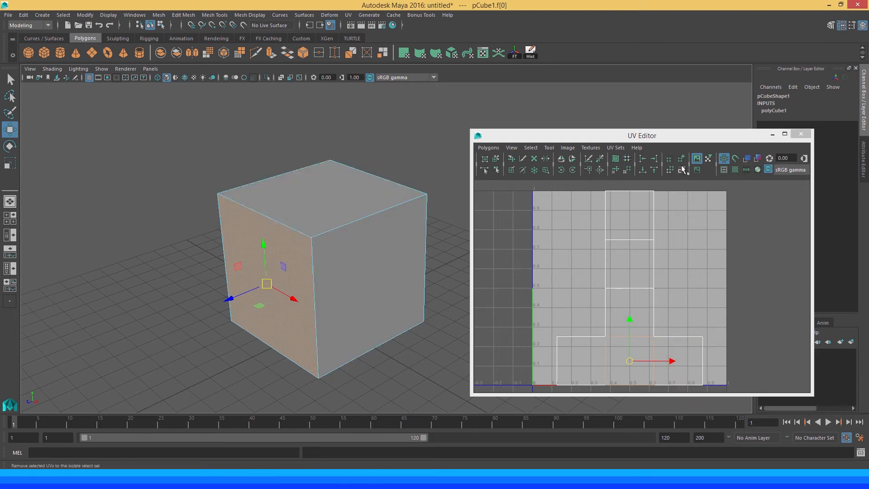
pyautogui.press('q')
pyautogui.moveTo(300, 219); pyautogui.dragTo(322, 206, button='right')
pyautogui.keyDown('alt'); pyautogui.moveTo(274, 269); pyautogui.dragTo(398, 288); pyautogui.keyUp('alt')
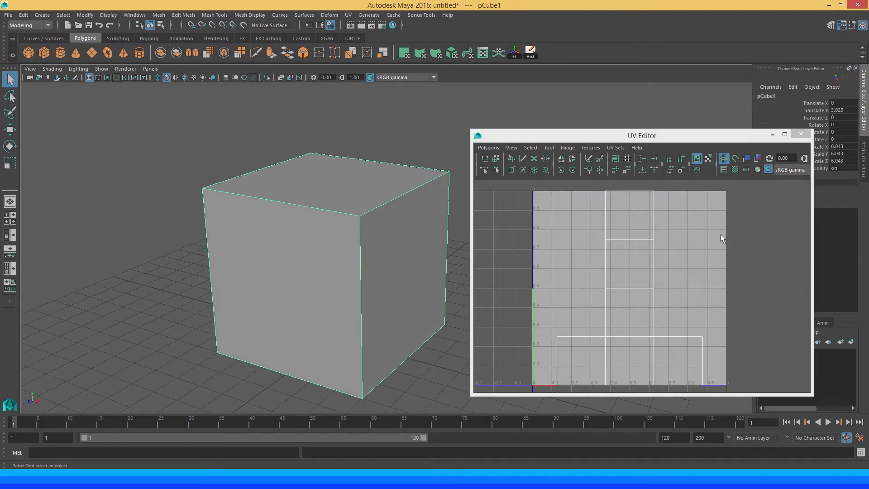
# Turn on the checkered tile pattern in the UV Editor and inspect how it maps onto the cube's sides.
pyautogui.keyDown('alt'); pyautogui.moveTo(710, 218); pyautogui.dragTo(694, 218, button='middle'); pyautogui.keyUp('alt')
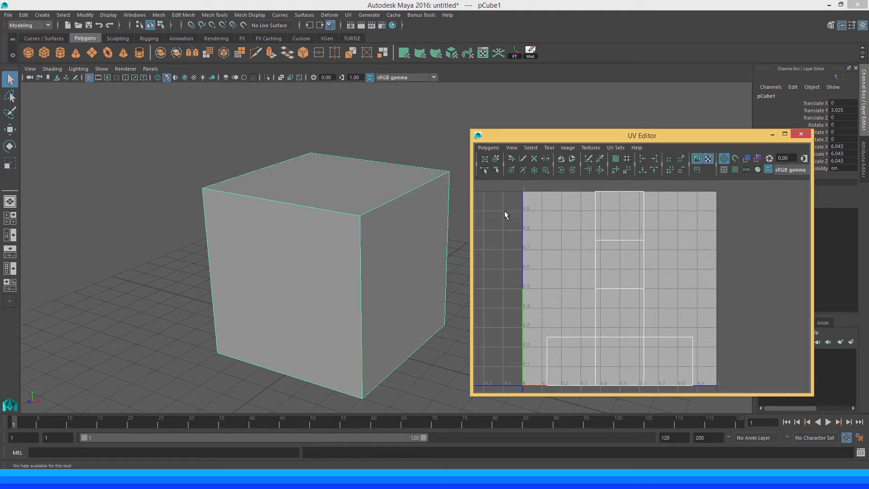
pyautogui.click(735, 169)
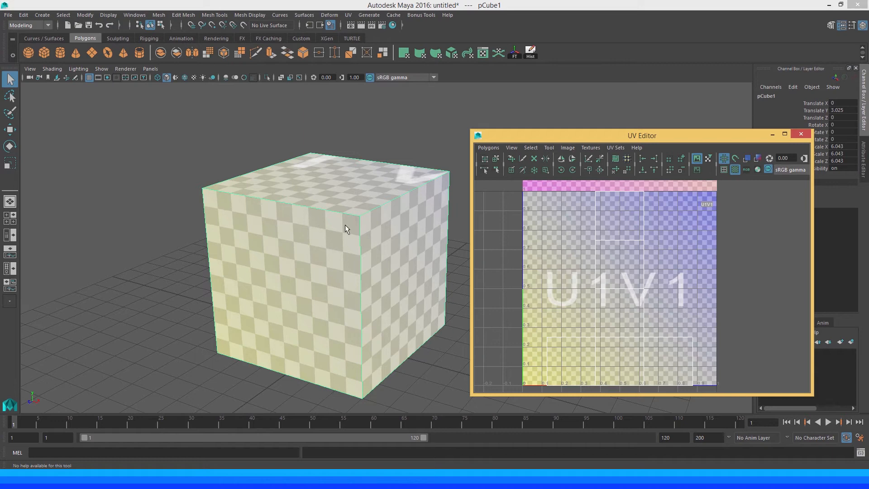
pyautogui.keyDown('alt'); pyautogui.moveTo(277, 278); pyautogui.dragTo(306, 261); pyautogui.keyUp('alt')
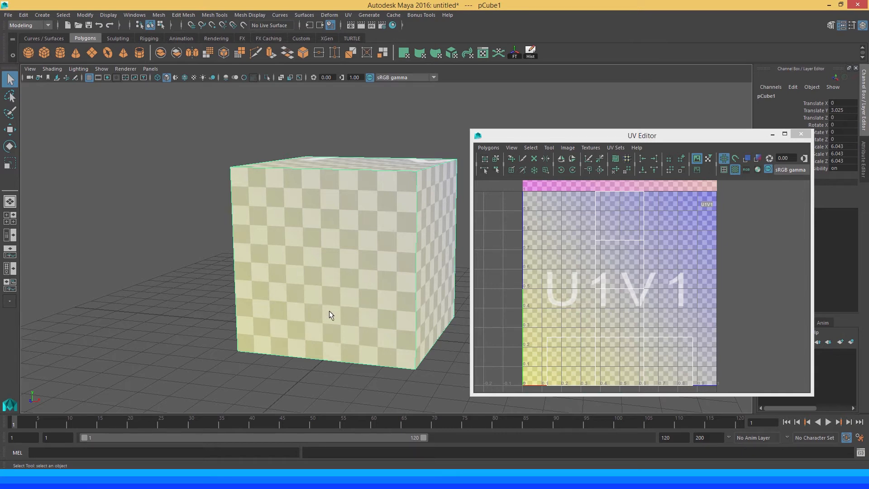
pyautogui.keyDown('alt'); pyautogui.moveTo(351, 268); pyautogui.dragTo(357, 246); pyautogui.keyUp('alt')
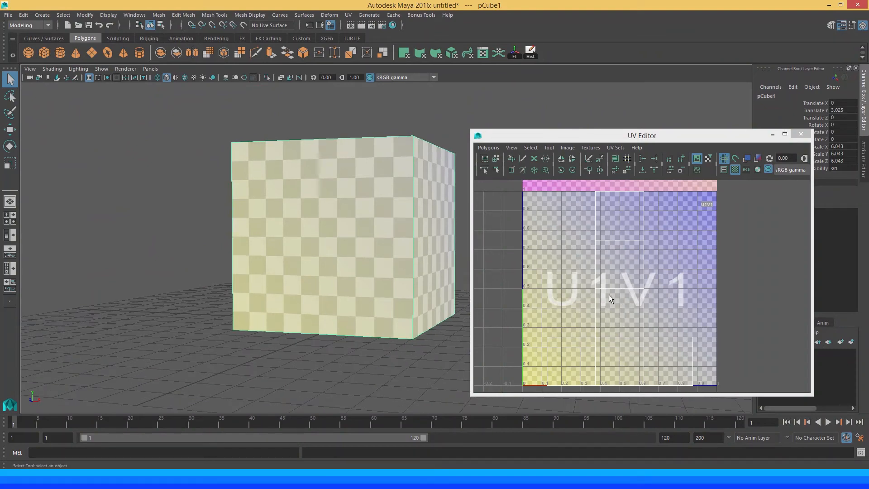
# Select the cube's front face and examine its square against the checkered pattern in the UV Editor.
pyautogui.moveTo(358, 246)
pyautogui.keyDown('alt'); pyautogui.mouseDown(button='right')
pyautogui.moveTo(339, 229)
pyautogui.moveTo(386, 258)
pyautogui.moveTo(367, 257)
pyautogui.mouseUp(button='right'); pyautogui.keyUp('alt')
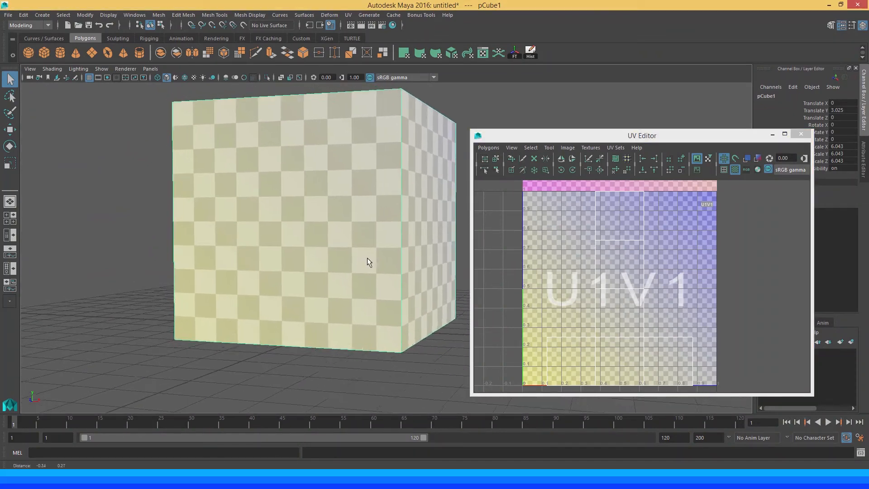
pyautogui.keyDown('alt'); pyautogui.moveTo(367, 262); pyautogui.dragTo(389, 267); pyautogui.keyUp('alt')
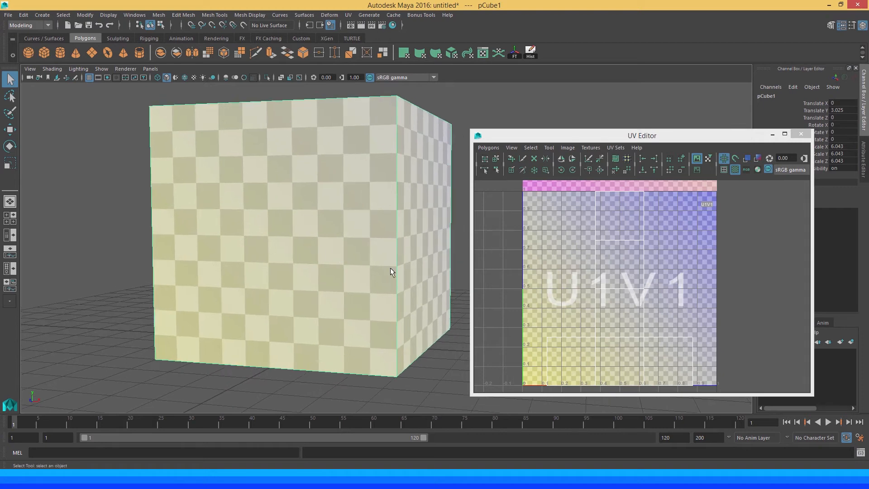
pyautogui.moveTo(313, 207); pyautogui.dragTo(311, 230, button='right')
pyautogui.click(305, 219)
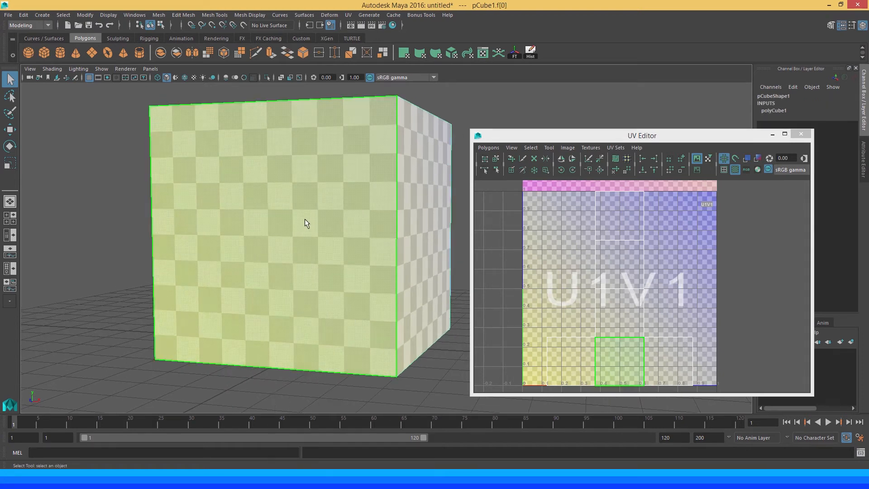
pyautogui.keyDown('alt'); pyautogui.moveTo(620, 351); pyautogui.dragTo(613, 286, button='middle'); pyautogui.keyUp('alt')
pyautogui.moveTo(613, 286)
pyautogui.keyDown('alt'); pyautogui.mouseDown(button='right')
pyautogui.moveTo(728, 330)
pyautogui.moveTo(610, 277)
pyautogui.mouseUp(button='right'); pyautogui.keyUp('alt')
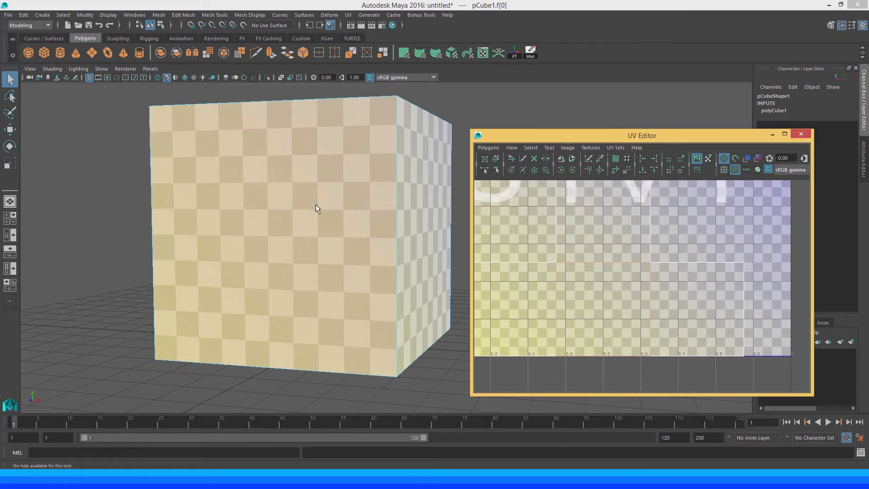
# Return the cube to object mode and compare its UV layout with the background image hidden and shown.
pyautogui.moveTo(316, 209); pyautogui.dragTo(357, 189, button='right')
pyautogui.click(333, 219)
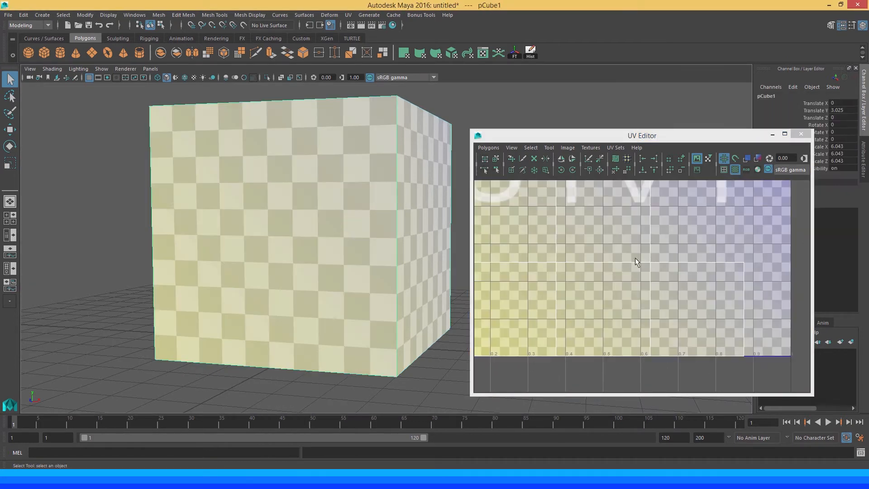
pyautogui.click(698, 171)
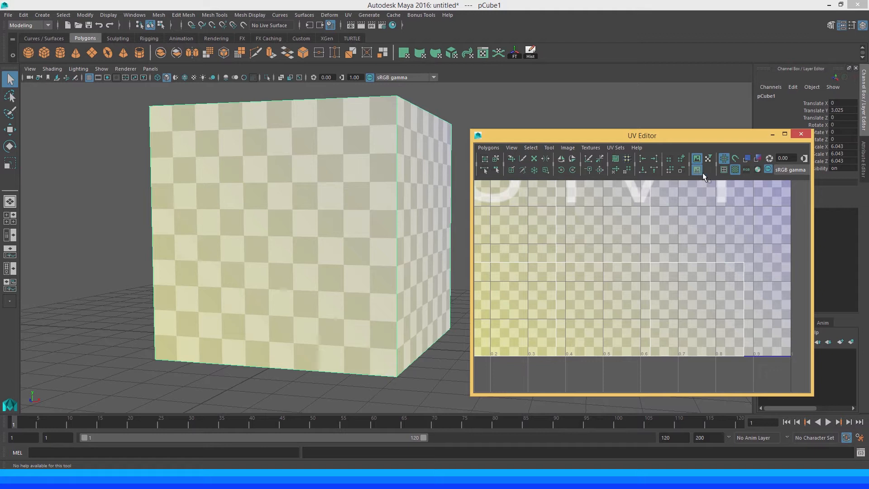
pyautogui.click(697, 159)
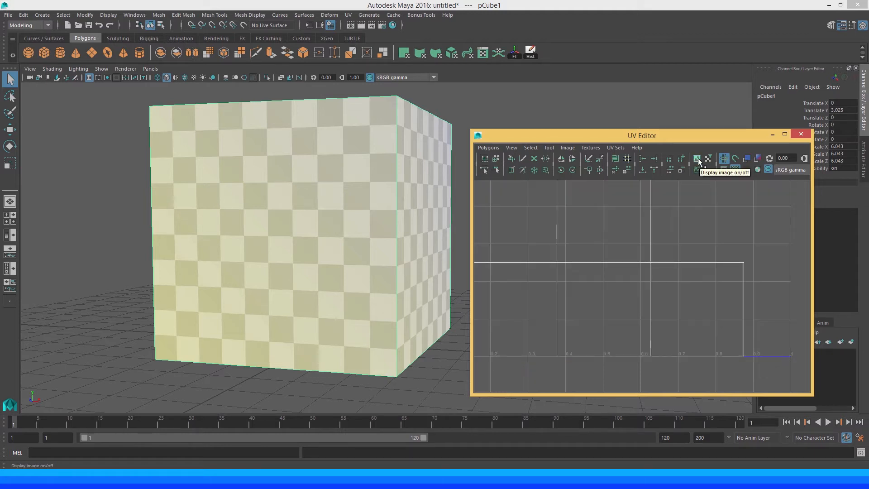
pyautogui.click(697, 158)
pyautogui.keyDown('alt'); pyautogui.moveTo(650, 256); pyautogui.dragTo(677, 256, button='middle'); pyautogui.keyUp('alt')
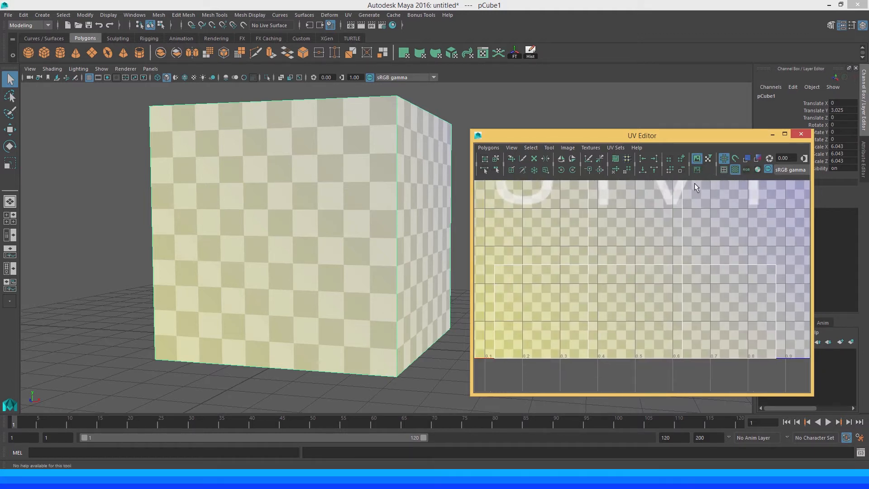
pyautogui.keyDown('alt'); pyautogui.moveTo(615, 232); pyautogui.dragTo(620, 238, button='middle'); pyautogui.keyUp('alt')
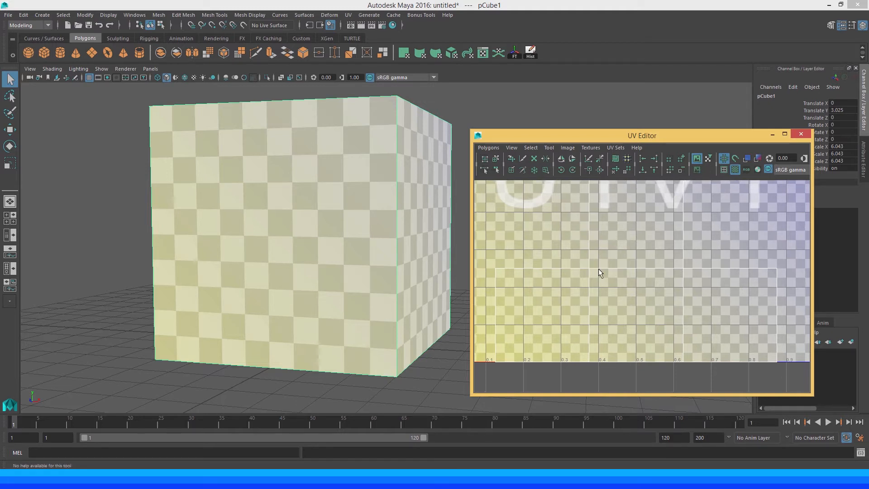
# Move the front face's two upper UVs down by about 0.12 and inspect the checker distortion on the cube's sides.
pyautogui.moveTo(640, 267); pyautogui.dragTo(664, 265, button='right')
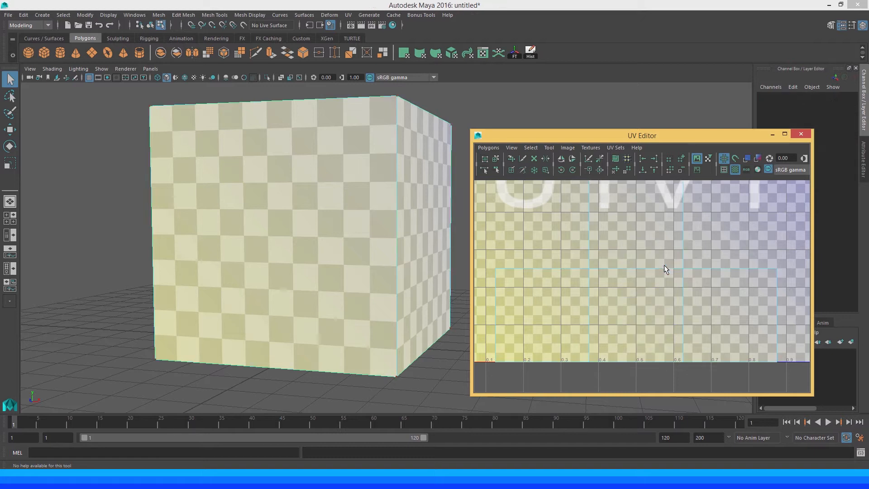
pyautogui.click(683, 282)
pyautogui.press('w')
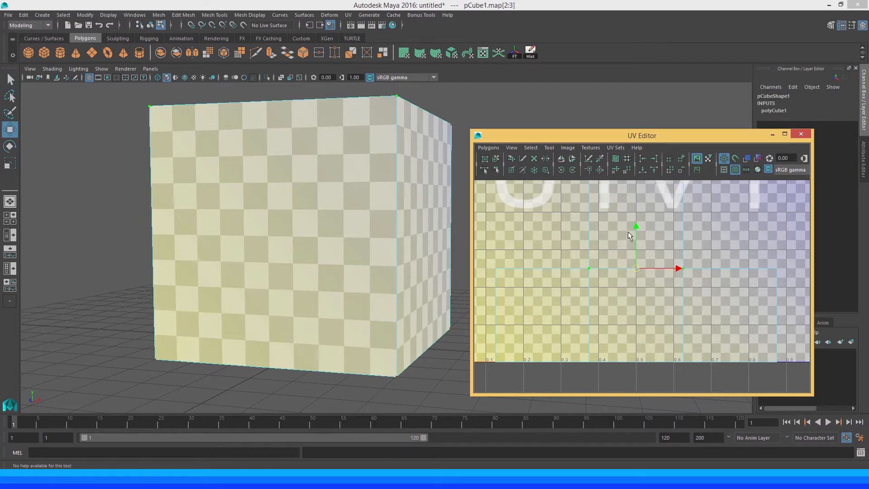
pyautogui.moveTo(635, 227); pyautogui.dragTo(632, 271)
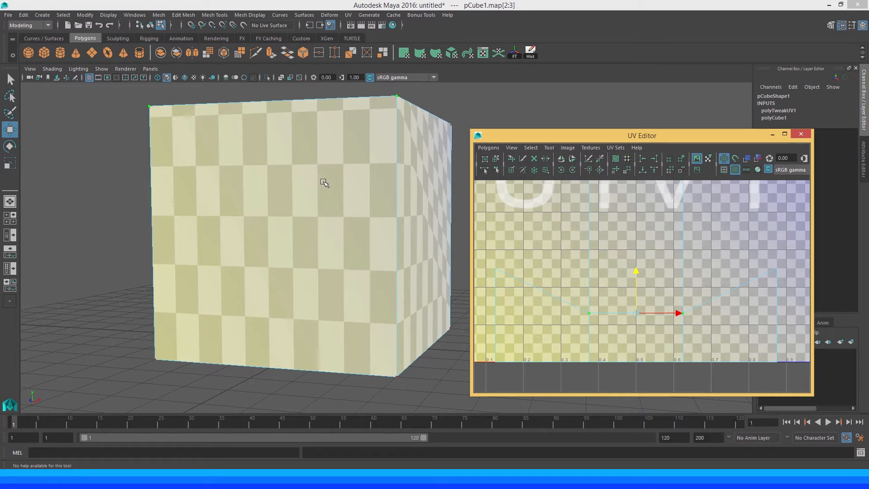
pyautogui.moveTo(295, 281)
pyautogui.keyDown('alt'); pyautogui.mouseDown()
pyautogui.moveTo(283, 285)
pyautogui.moveTo(292, 266)
pyautogui.mouseUp(); pyautogui.keyUp('alt')
pyautogui.keyDown('alt'); pyautogui.moveTo(224, 266); pyautogui.dragTo(235, 262); pyautogui.keyUp('alt')
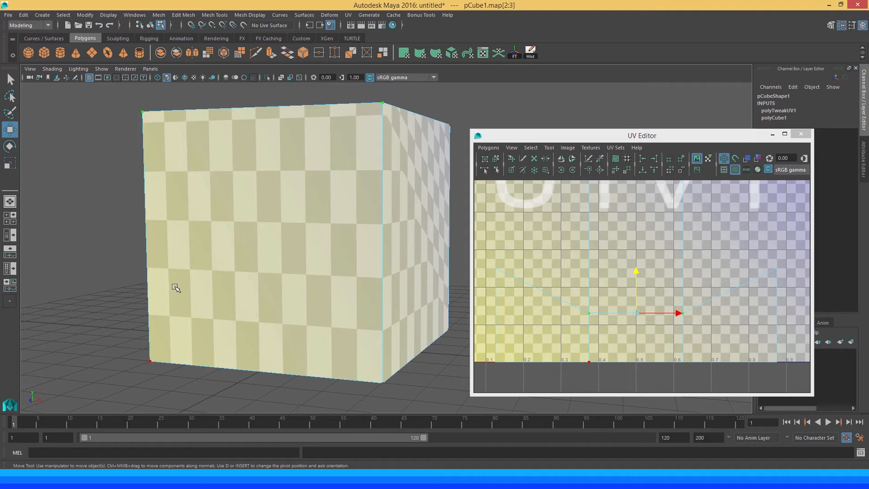
pyautogui.keyDown('alt'); pyautogui.moveTo(271, 249); pyautogui.dragTo(190, 149); pyautogui.keyUp('alt')
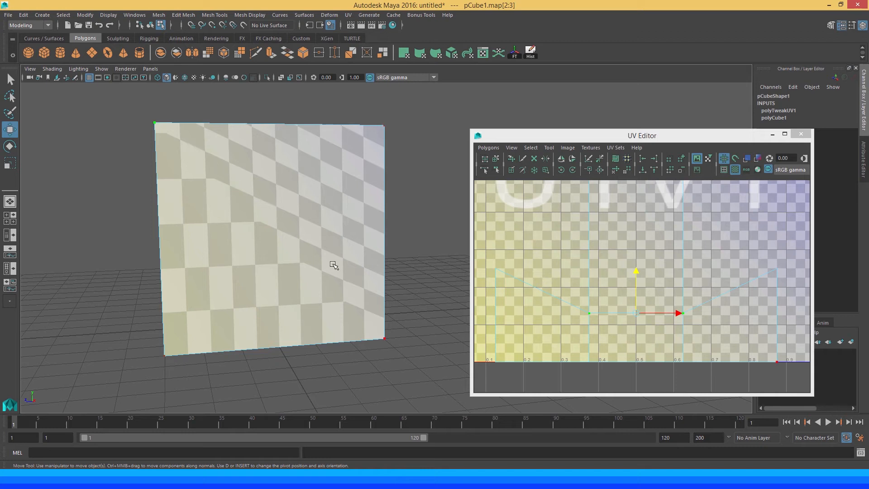
pyautogui.keyDown('alt'); pyautogui.moveTo(522, 279); pyautogui.dragTo(544, 235, button='middle'); pyautogui.keyUp('alt')
pyautogui.keyDown('alt'); pyautogui.moveTo(545, 236); pyautogui.dragTo(592, 277, button='right'); pyautogui.keyUp('alt')
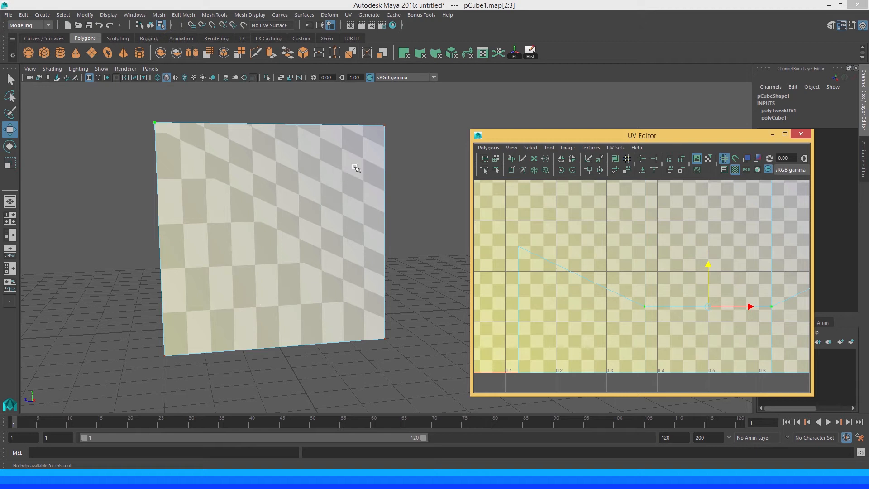
# Raise the two selected UVs to about 0.31 in V and inspect the effect on the cube's checker pattern.
pyautogui.keyDown('alt'); pyautogui.moveTo(285, 252); pyautogui.dragTo(356, 255); pyautogui.keyUp('alt')
pyautogui.scroll(-1, 357, 256)
pyautogui.keyDown('alt'); pyautogui.moveTo(677, 300); pyautogui.dragTo(650, 277, button='middle'); pyautogui.keyUp('alt')
pyautogui.moveTo(650, 265); pyautogui.dragTo(652, 175)
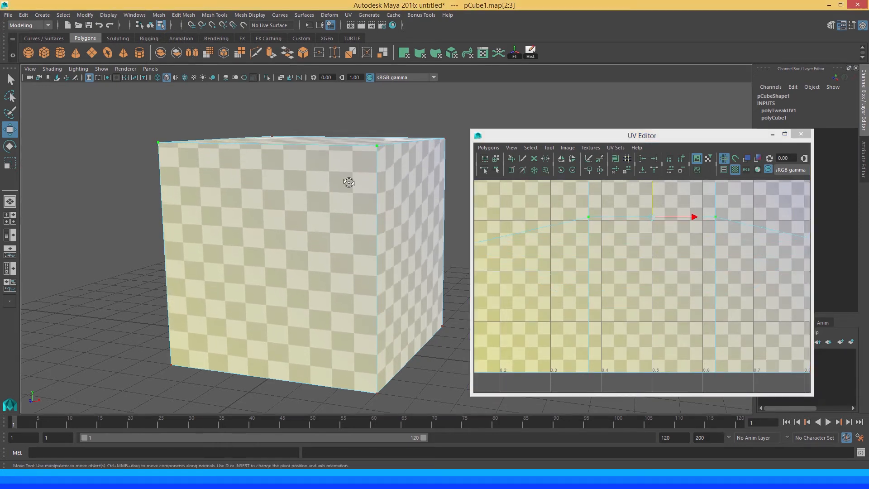
pyautogui.keyDown('alt'); pyautogui.moveTo(345, 180); pyautogui.dragTo(304, 276); pyautogui.keyUp('alt')
pyautogui.keyDown('alt'); pyautogui.moveTo(578, 280); pyautogui.dragTo(574, 315, button='middle'); pyautogui.keyUp('alt')
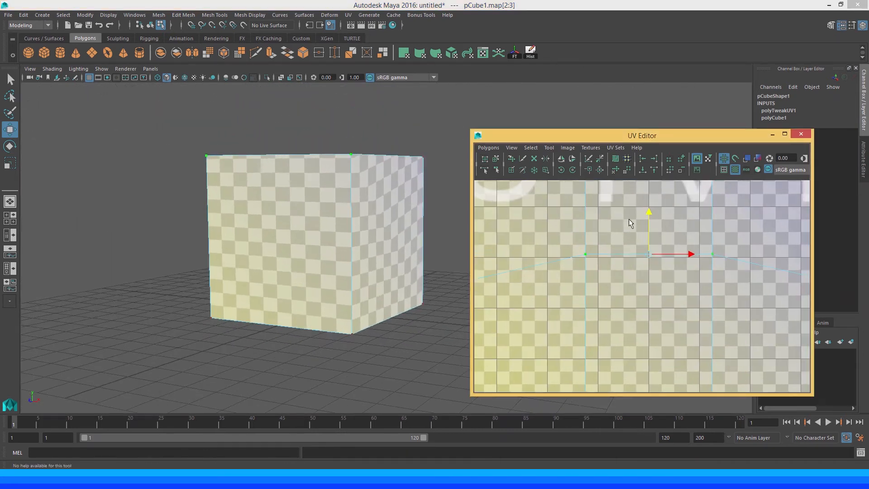
# Lower the two selected UVs, undo that move, and lower them again to about 0.13 in V for a close look.
pyautogui.moveTo(650, 214); pyautogui.dragTo(649, 314)
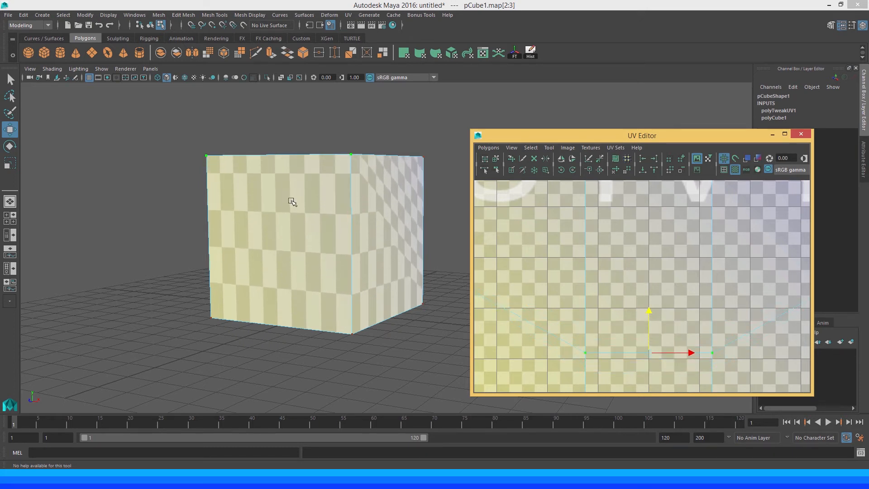
pyautogui.hotkey('ctrl', 'z')
pyautogui.moveTo(656, 278); pyautogui.dragTo(648, 300)
pyautogui.keyDown('alt'); pyautogui.moveTo(318, 257); pyautogui.dragTo(369, 233, button='middle'); pyautogui.keyUp('alt')
pyautogui.keyDown('alt'); pyautogui.moveTo(266, 188); pyautogui.dragTo(359, 246, button='right'); pyautogui.keyUp('alt')
pyautogui.keyDown('alt'); pyautogui.moveTo(581, 316); pyautogui.dragTo(574, 249, button='middle'); pyautogui.keyUp('alt')
pyautogui.scroll(3, 644, 293)
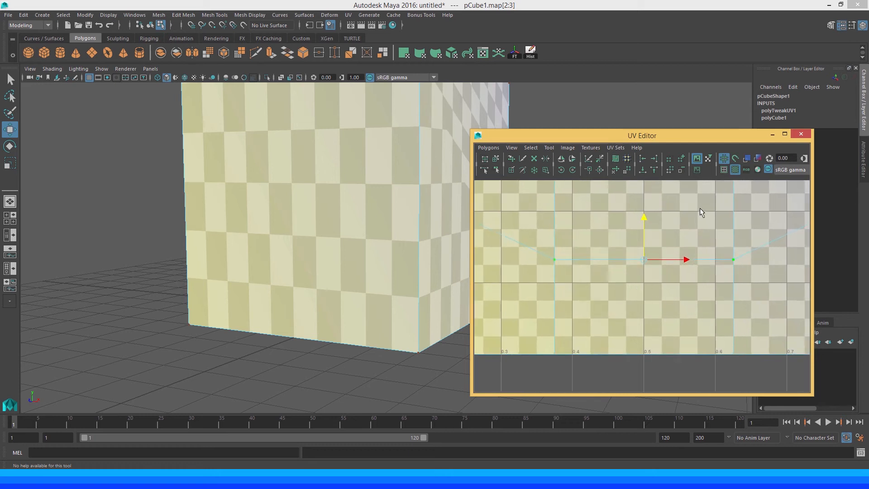
# Hide the UV Editor's background image, move the two UVs back level with the neighbouring squares' upper edges, and show the image again.
pyautogui.click(697, 158)
pyautogui.keyDown('alt'); pyautogui.moveTo(645, 231); pyautogui.dragTo(665, 270, button='middle'); pyautogui.keyUp('alt')
pyautogui.keyDown('alt'); pyautogui.moveTo(665, 271); pyautogui.dragTo(589, 192, button='right'); pyautogui.keyUp('alt')
pyautogui.keyDown('alt'); pyautogui.moveTo(630, 231); pyautogui.dragTo(644, 243, button='middle'); pyautogui.keyUp('alt')
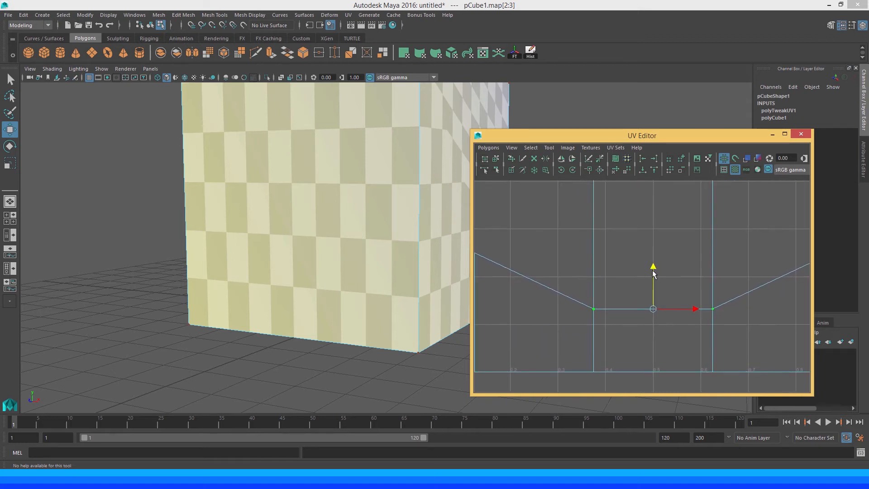
pyautogui.moveTo(653, 272); pyautogui.dragTo(660, 221)
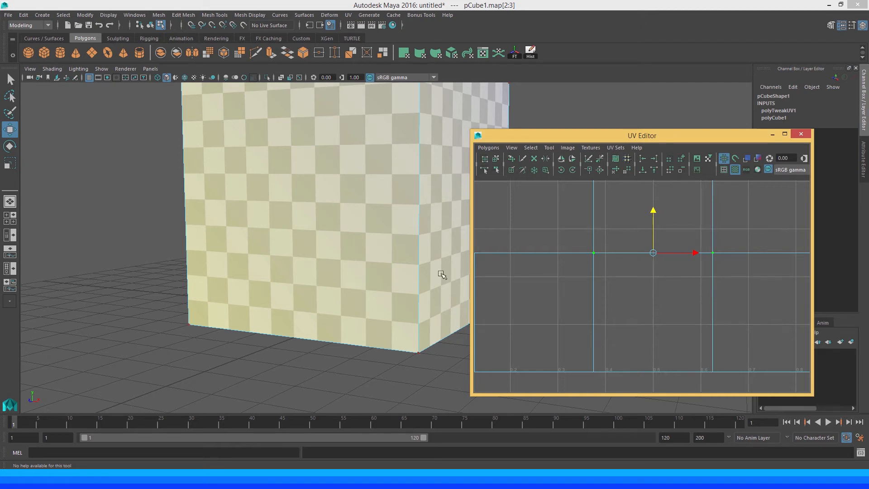
pyautogui.click(697, 159)
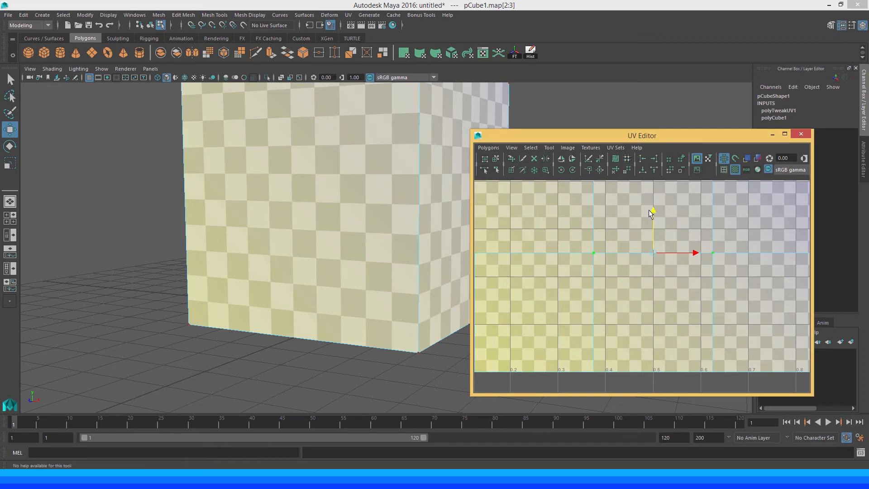
# Collapse the front face's UVs almost onto their lower edge and inspect the stretched checker pattern from all sides of the cube.
pyautogui.moveTo(650, 213); pyautogui.dragTo(638, 319)
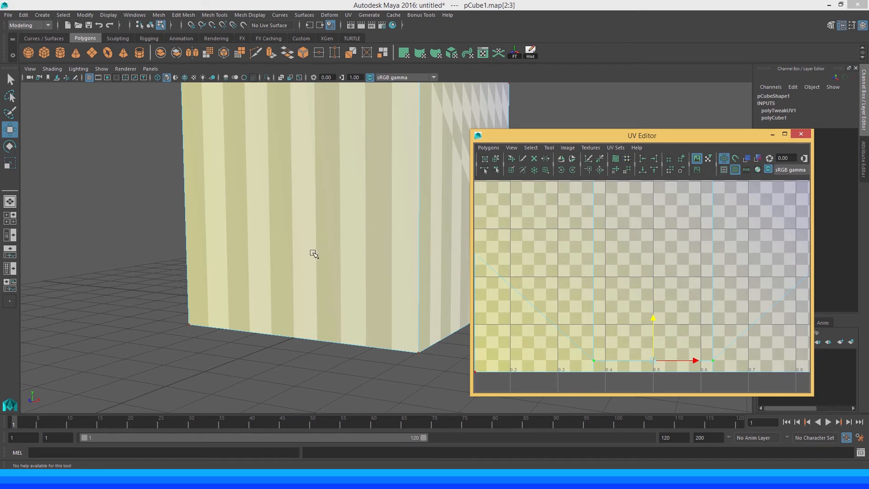
pyautogui.keyDown('alt'); pyautogui.moveTo(314, 254); pyautogui.dragTo(275, 260); pyautogui.keyUp('alt')
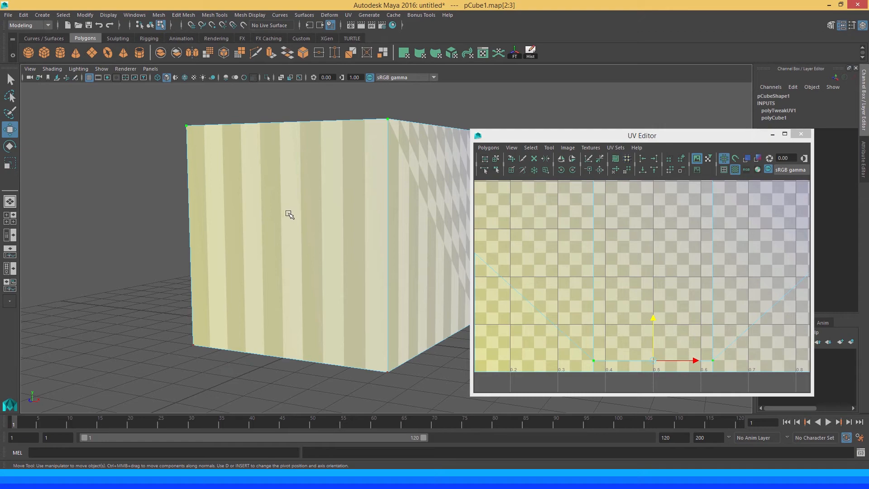
pyautogui.keyDown('alt'); pyautogui.moveTo(300, 210); pyautogui.dragTo(222, 192); pyautogui.keyUp('alt')
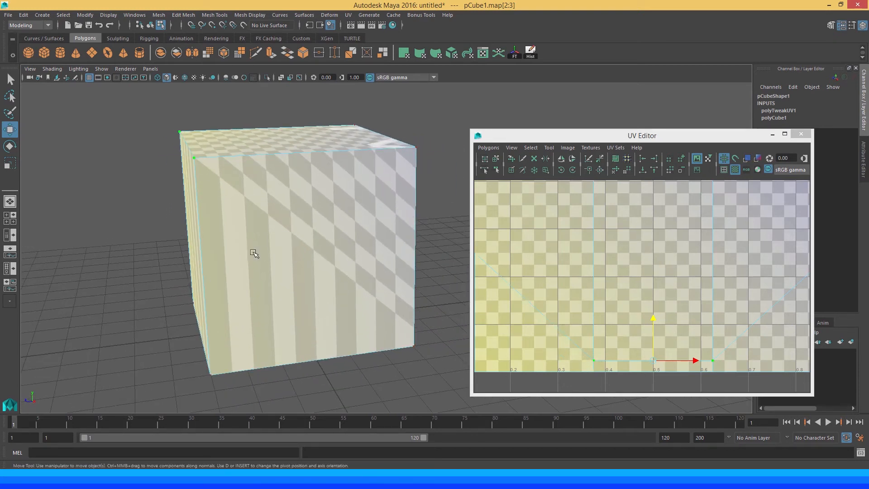
pyautogui.keyDown('alt'); pyautogui.moveTo(254, 254); pyautogui.dragTo(252, 229); pyautogui.keyUp('alt')
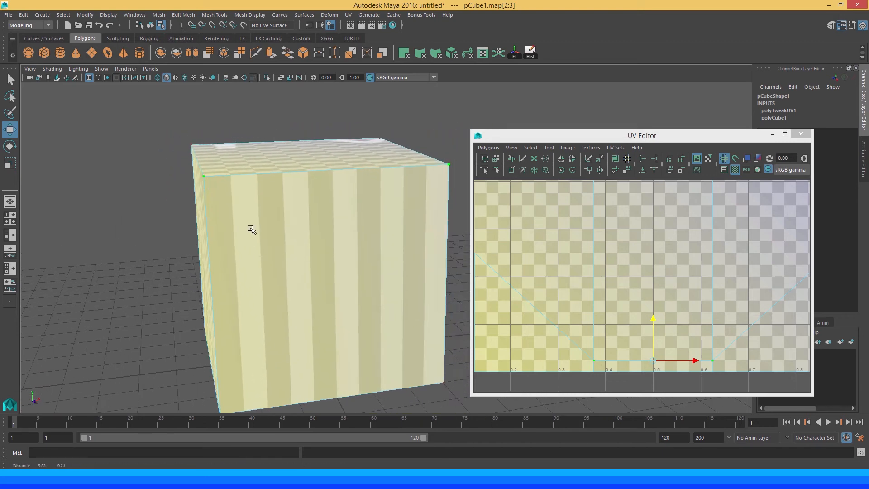
pyautogui.scroll(-2, 251, 229)
pyautogui.scroll(-1, 538, 261)
pyautogui.keyDown('alt'); pyautogui.moveTo(327, 243); pyautogui.dragTo(369, 232); pyautogui.keyUp('alt')
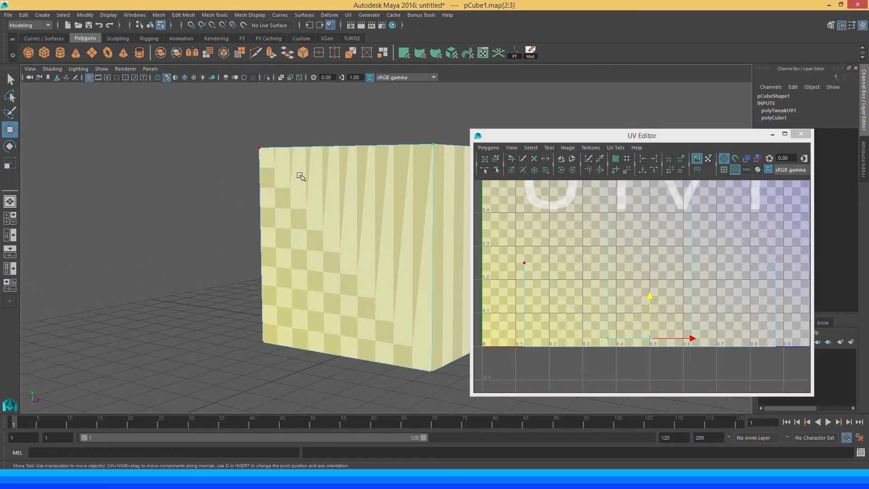
pyautogui.keyDown('alt'); pyautogui.moveTo(413, 233); pyautogui.dragTo(320, 219); pyautogui.keyUp('alt')
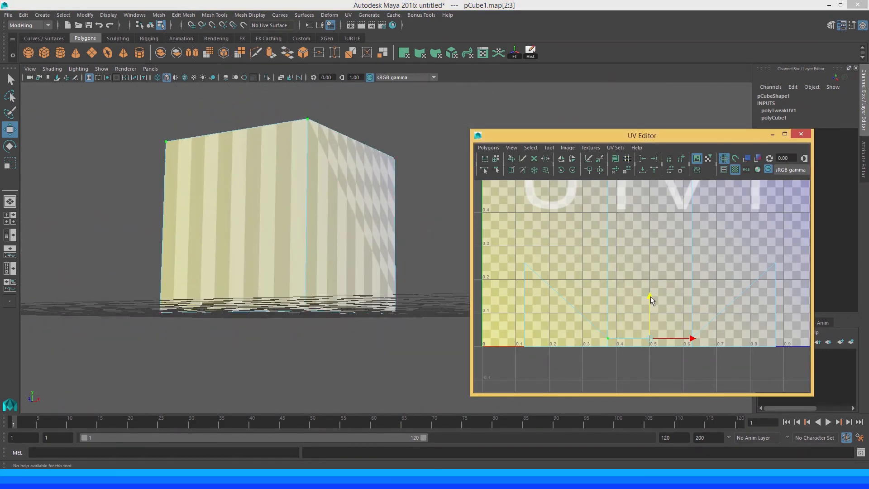
# Undo all moves of the front face's UVs and switch back to the Select tool.
pyautogui.hotkey('ctrl', 'z')
pyautogui.hotkey('ctrl', 'z')
pyautogui.hotkey('ctrl', 'z')
pyautogui.hotkey('ctrl', 'z')
pyautogui.hotkey('ctrl', 'z')
pyautogui.hotkey('ctrl', 'z')
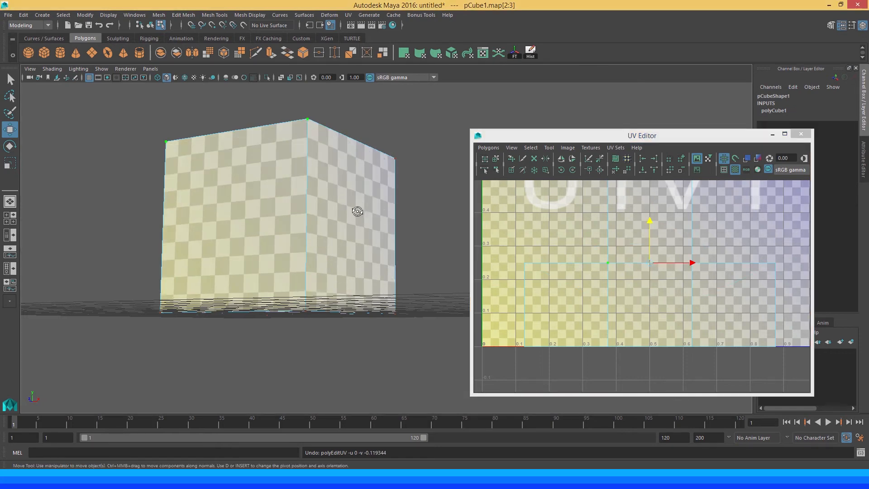
pyautogui.keyDown('alt'); pyautogui.moveTo(354, 210); pyautogui.dragTo(326, 207); pyautogui.keyUp('alt')
pyautogui.press('q')
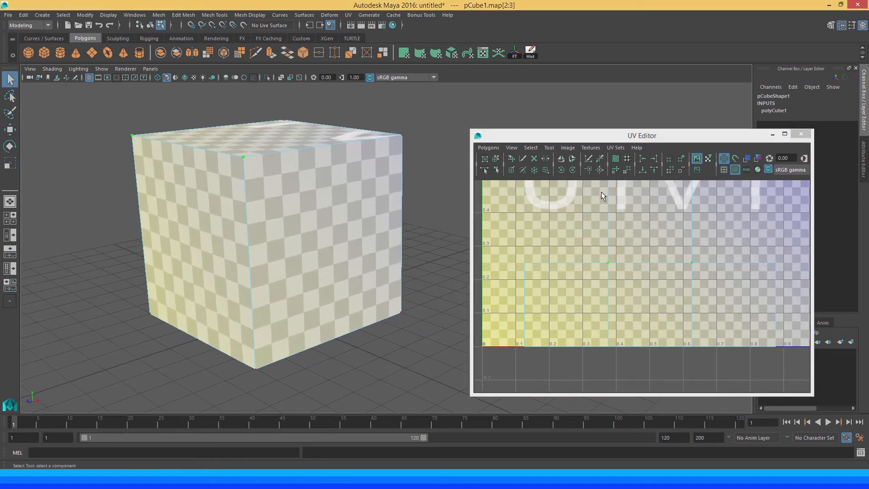
# Turn off the checkered tile pattern and return the cube to object mode.
pyautogui.click(735, 170)
pyautogui.keyDown('alt'); pyautogui.moveTo(210, 183); pyautogui.dragTo(251, 227); pyautogui.keyUp('alt')
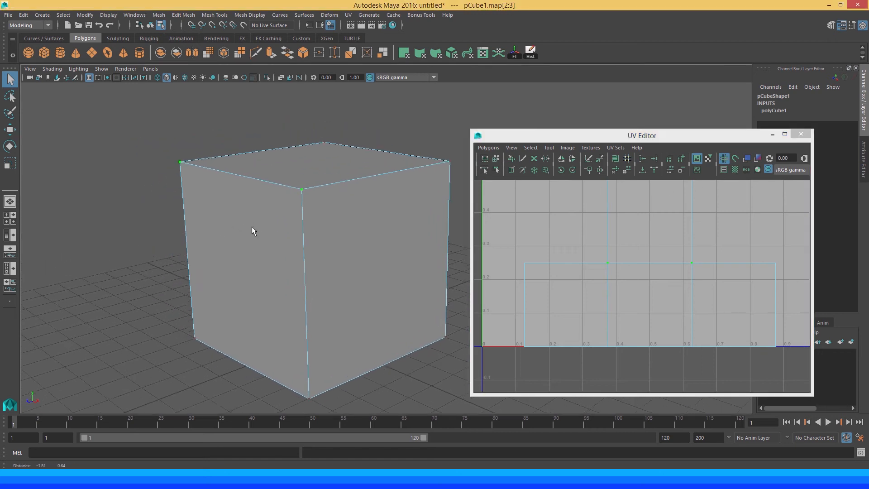
pyautogui.moveTo(310, 188); pyautogui.dragTo(326, 181, button='right')
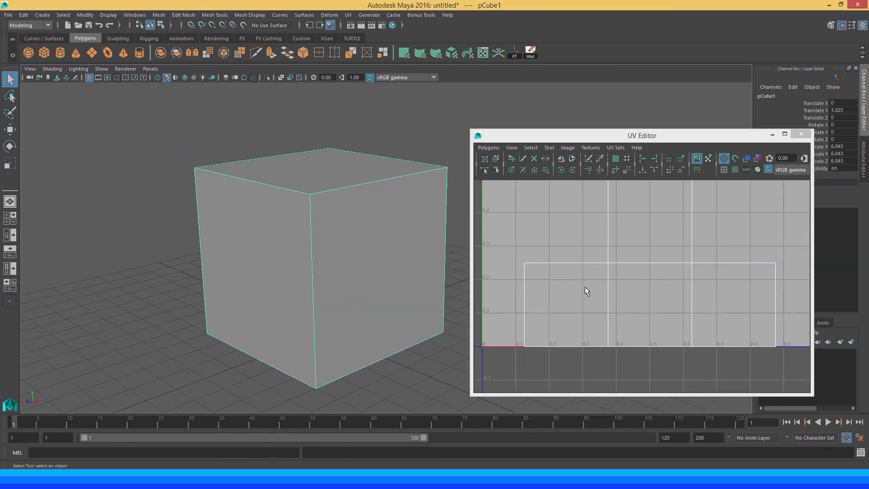
# Examine the cube's complete UV layout on the plain UV grid alongside the untextured cube.
pyautogui.keyDown('alt'); pyautogui.moveTo(588, 284); pyautogui.dragTo(550, 269, button='right'); pyautogui.keyUp('alt')
pyautogui.keyDown('alt'); pyautogui.moveTo(635, 271); pyautogui.dragTo(624, 313, button='middle'); pyautogui.keyUp('alt')
pyautogui.keyDown('alt'); pyautogui.moveTo(620, 285); pyautogui.dragTo(563, 261, button='right'); pyautogui.keyUp('alt')
pyautogui.keyDown('alt'); pyautogui.moveTo(617, 261); pyautogui.dragTo(613, 281, button='middle'); pyautogui.keyUp('alt')
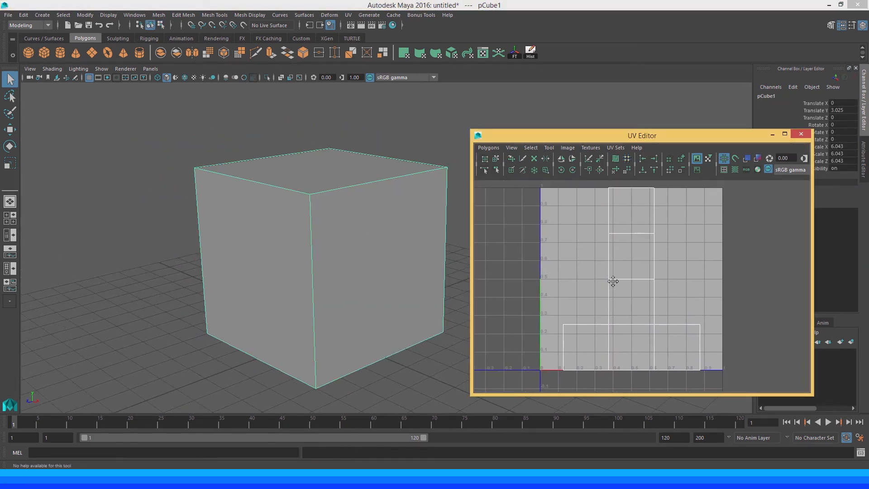
pyautogui.keyDown('alt'); pyautogui.moveTo(612, 281); pyautogui.dragTo(625, 268, button='right'); pyautogui.keyUp('alt')
pyautogui.keyDown('alt'); pyautogui.moveTo(620, 269); pyautogui.dragTo(619, 277, button='middle'); pyautogui.keyUp('alt')
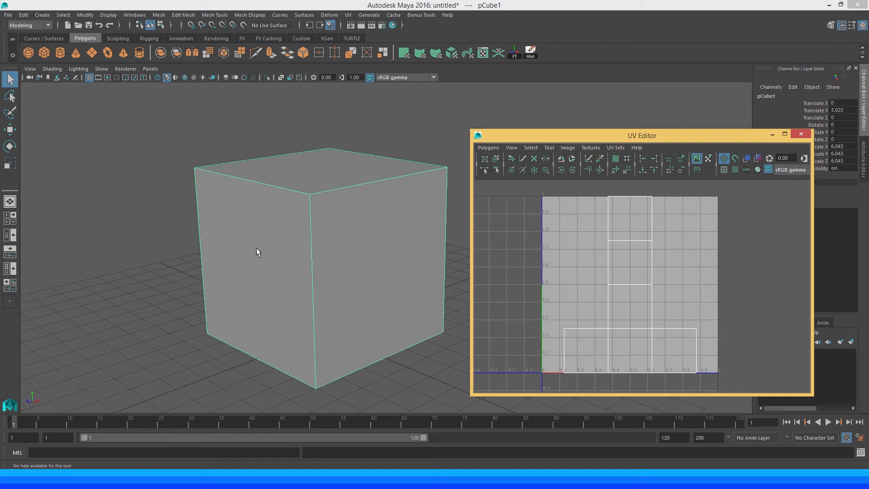
pyautogui.keyDown('alt'); pyautogui.moveTo(256, 248); pyautogui.dragTo(283, 241); pyautogui.keyUp('alt')
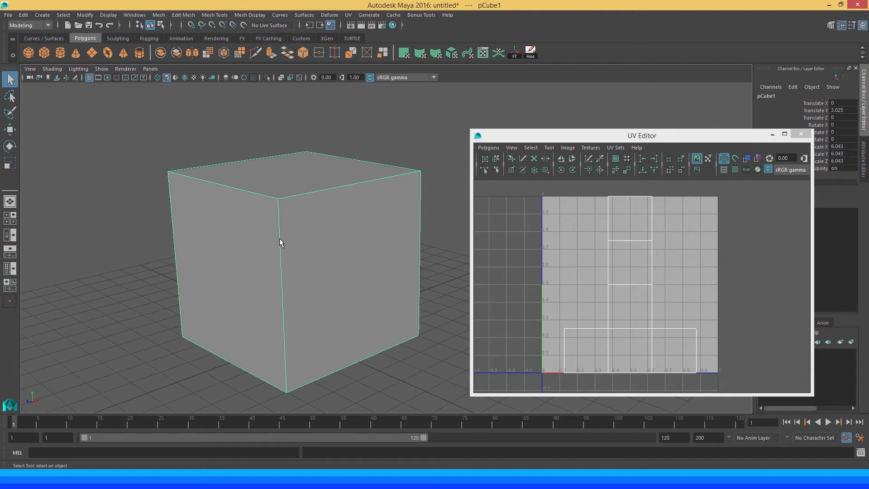
# Examine the untextured cube from above, from the front and at an angle beside its UV layout.
pyautogui.moveTo(279, 200)
pyautogui.keyDown('alt'); pyautogui.mouseDown(button='middle')
pyautogui.moveTo(310, 194)
pyautogui.moveTo(283, 205)
pyautogui.mouseUp(button='middle'); pyautogui.keyUp('alt')
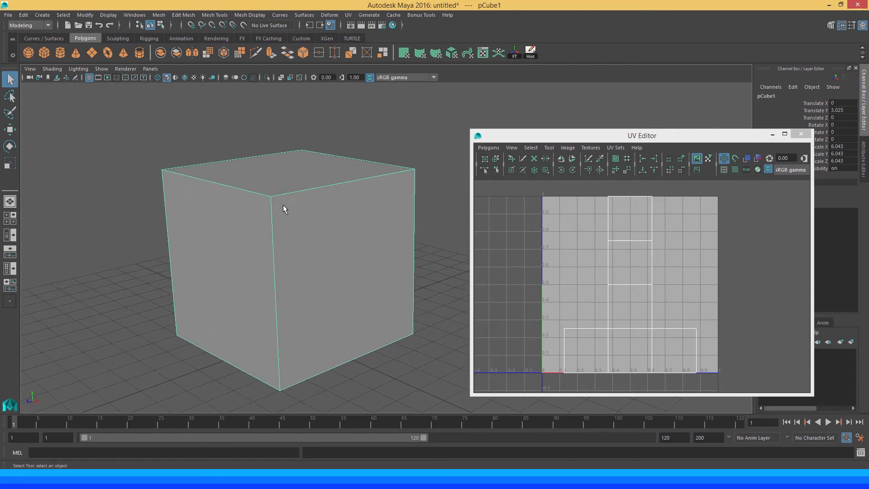
pyautogui.moveTo(317, 243)
pyautogui.keyDown('alt'); pyautogui.mouseDown()
pyautogui.moveTo(379, 238)
pyautogui.moveTo(310, 245)
pyautogui.moveTo(329, 203)
pyautogui.moveTo(317, 243)
pyautogui.mouseUp(); pyautogui.keyUp('alt')
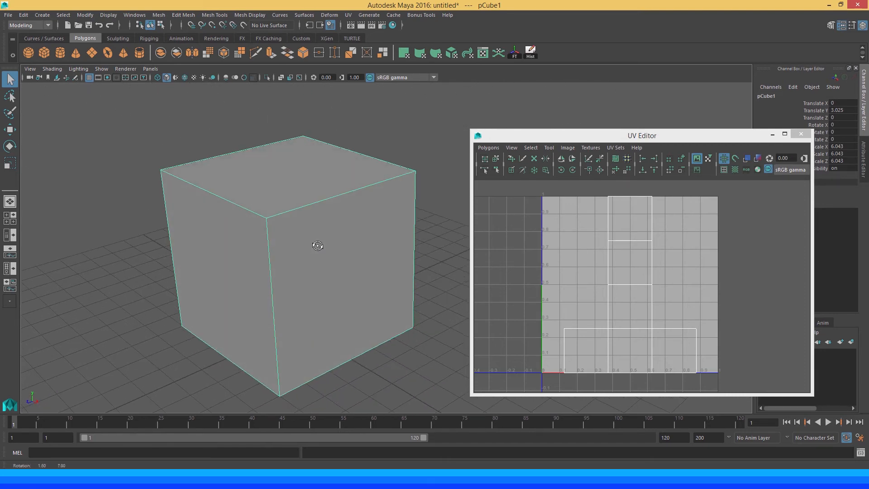
pyautogui.keyDown('alt'); pyautogui.moveTo(292, 273); pyautogui.dragTo(271, 233, button='right'); pyautogui.keyUp('alt')
pyautogui.keyDown('alt'); pyautogui.moveTo(266, 246); pyautogui.dragTo(326, 276); pyautogui.keyUp('alt')
pyautogui.keyDown('alt'); pyautogui.moveTo(326, 275); pyautogui.dragTo(291, 267, button='middle'); pyautogui.keyUp('alt')
pyautogui.keyDown('alt'); pyautogui.moveTo(292, 268); pyautogui.dragTo(289, 227); pyautogui.keyUp('alt')
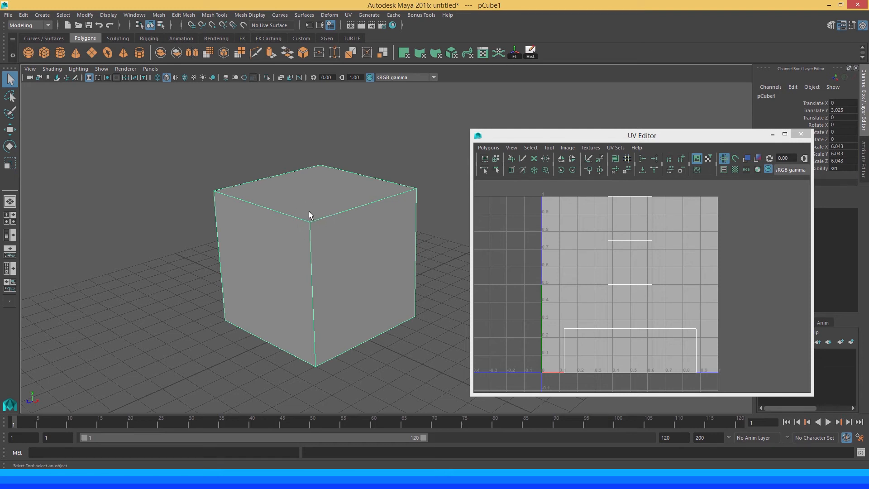
pyautogui.keyDown('alt'); pyautogui.moveTo(281, 213); pyautogui.dragTo(249, 189); pyautogui.keyUp('alt')
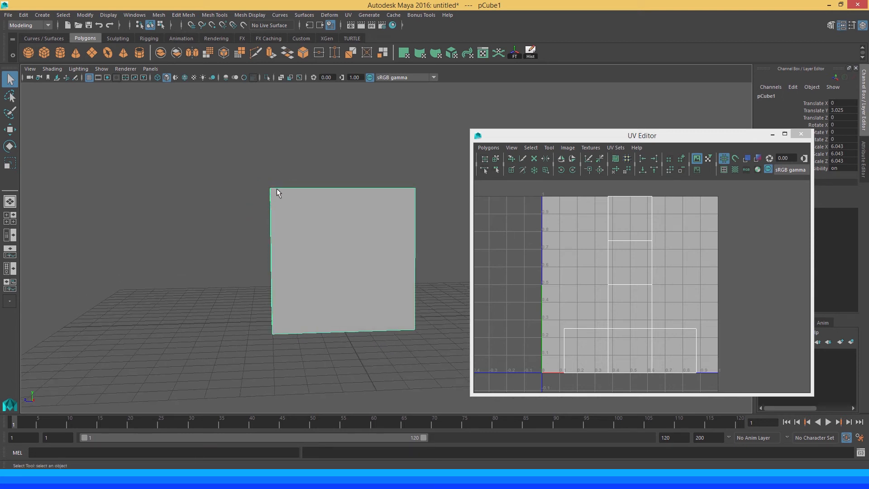
pyautogui.keyDown('alt'); pyautogui.moveTo(277, 192); pyautogui.dragTo(328, 209); pyautogui.keyUp('alt')
# Bevel all edges of the cube and move the UV Editor clear of the bevel's settings.
pyautogui.moveTo(328, 203); pyautogui.dragTo(327, 180, button='right')
pyautogui.moveTo(167, 126); pyautogui.dragTo(441, 389)
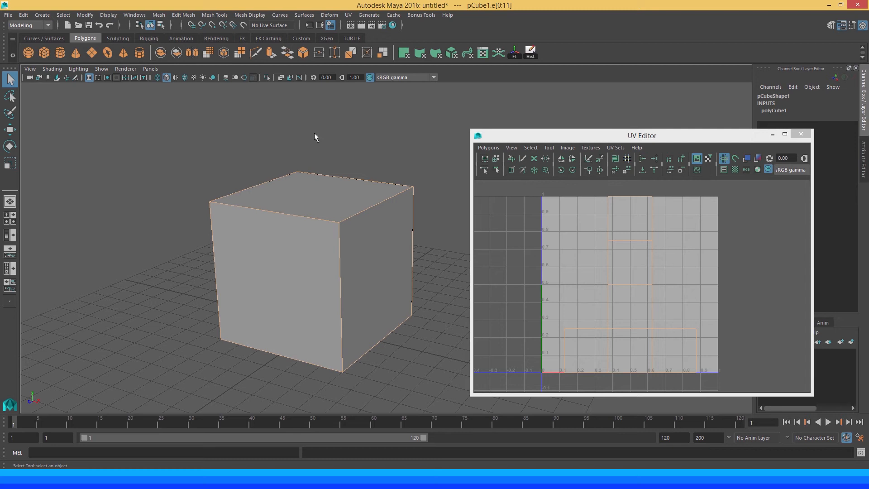
pyautogui.click(302, 53)
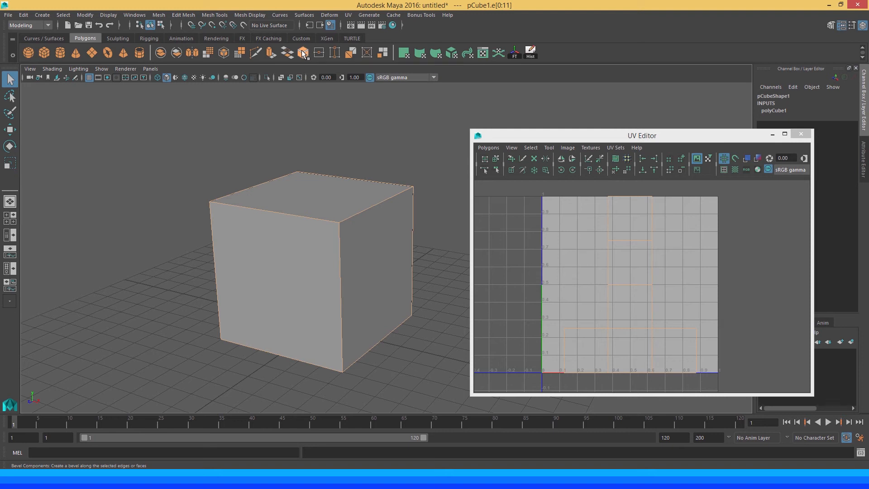
pyautogui.keyDown('alt'); pyautogui.moveTo(328, 182); pyautogui.dragTo(254, 212); pyautogui.keyUp('alt')
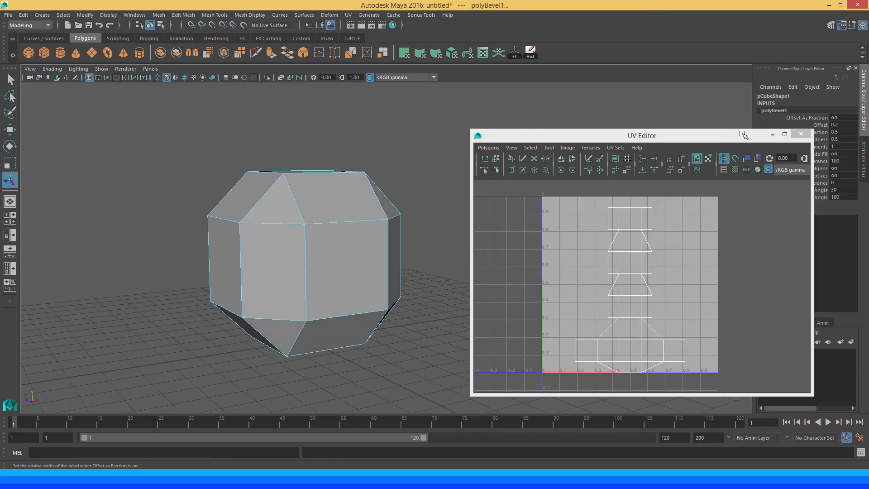
pyautogui.moveTo(753, 135); pyautogui.dragTo(690, 197)
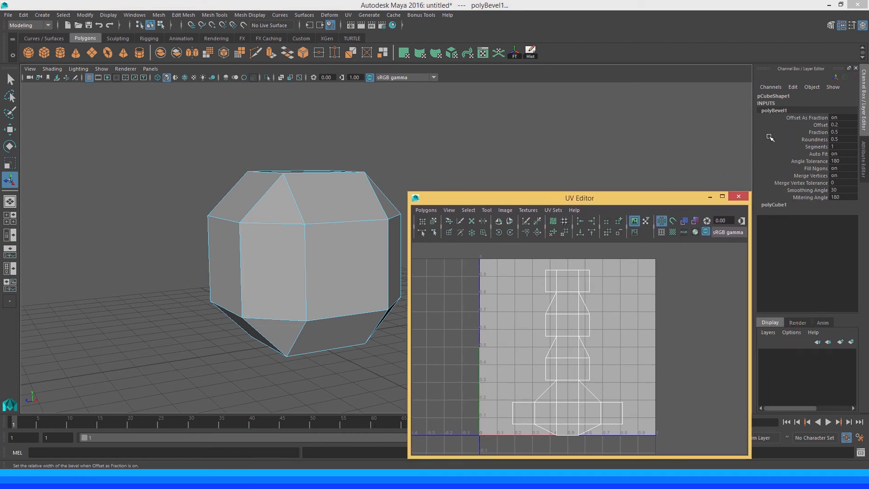
# Try different Offset and Roundness values for the cube's bevel.
pyautogui.click(820, 125)
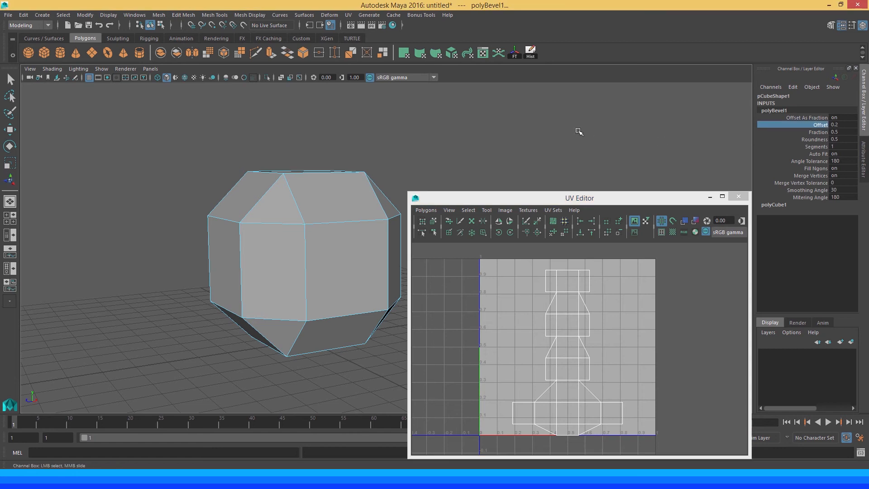
pyautogui.moveTo(529, 125); pyautogui.dragTo(740, 150, button='middle')
pyautogui.click(821, 139)
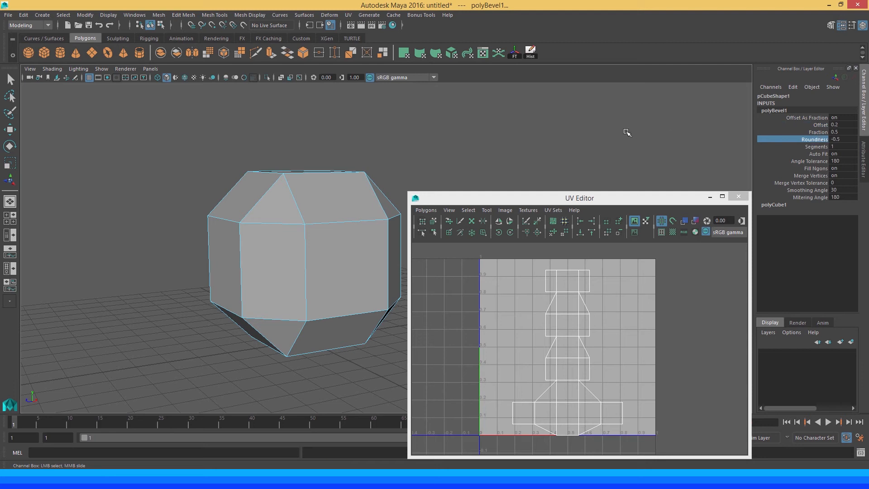
# Set the bevel's Fraction to 0.05.
pyautogui.click(817, 131)
pyautogui.moveTo(673, 127); pyautogui.dragTo(667, 127, button='middle')
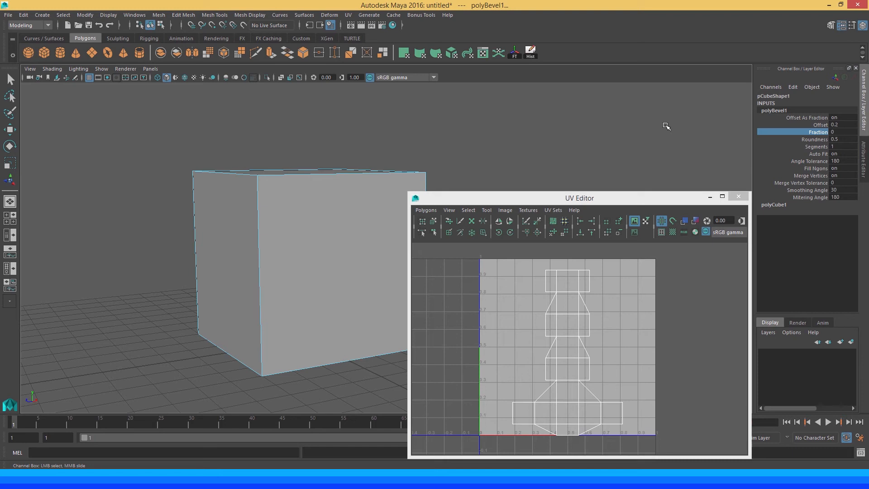
pyautogui.moveTo(666, 126); pyautogui.dragTo(665, 128, button='middle')
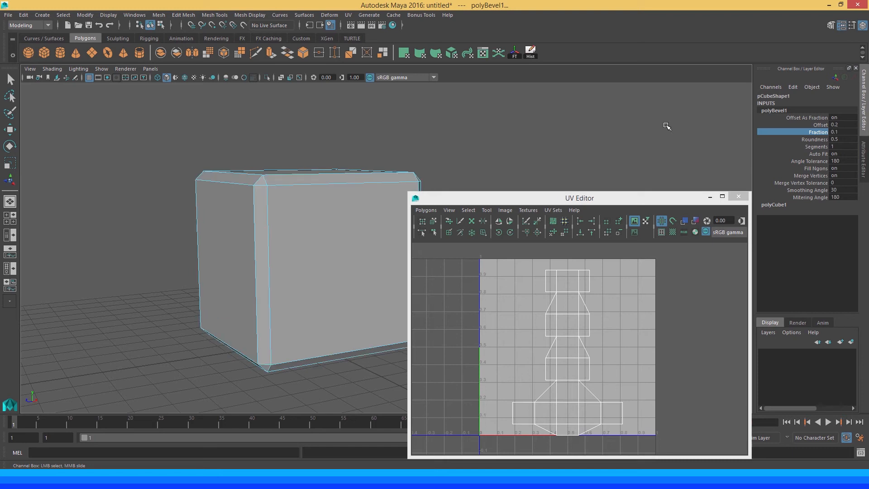
pyautogui.click(834, 132)
pyautogui.write('0.1')
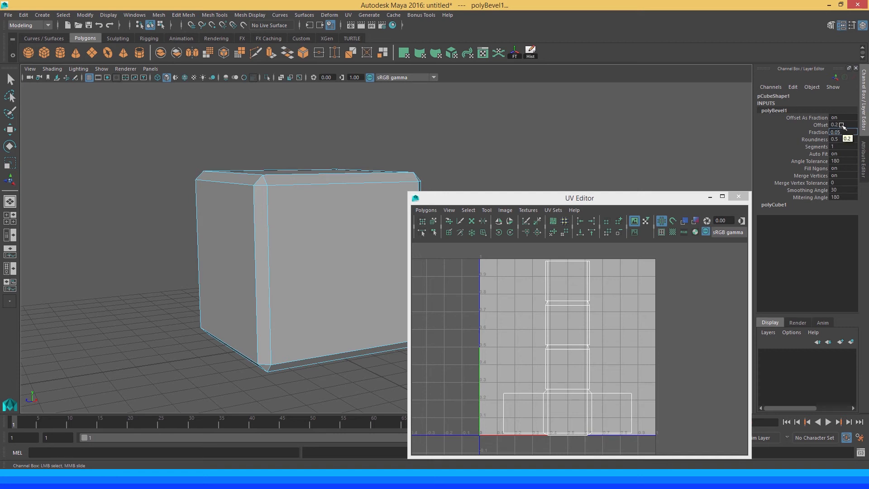
pyautogui.press('Return')
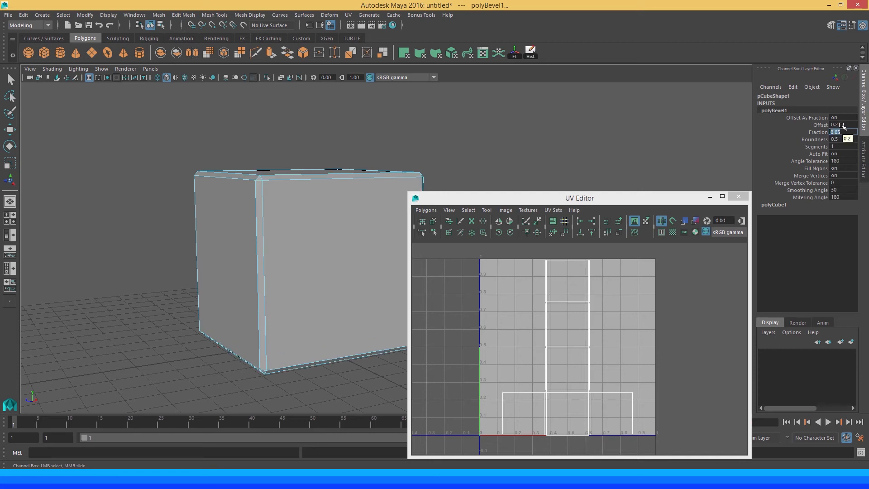
# Inspect a bevelled upper corner of the cube up close and compare its edges with the highlighted ones in the UV layout.
pyautogui.keyDown('alt'); pyautogui.moveTo(544, 130); pyautogui.dragTo(519, 131); pyautogui.keyUp('alt')
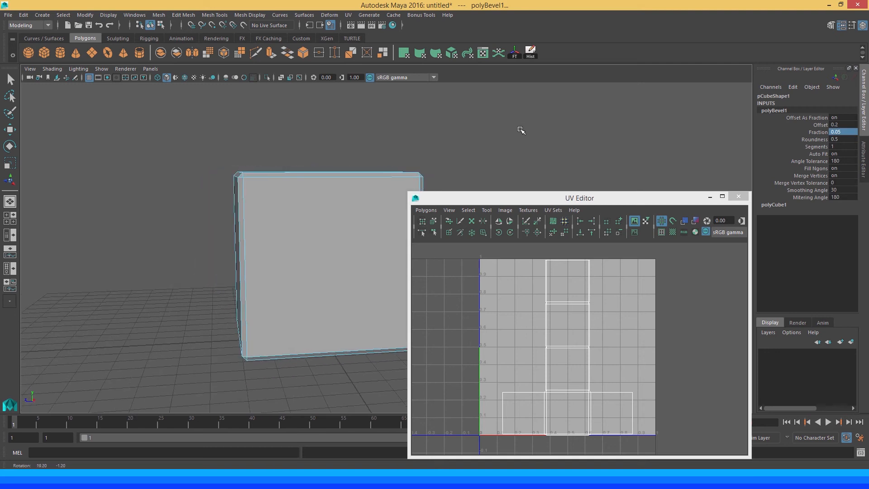
pyautogui.keyDown('alt'); pyautogui.moveTo(227, 176); pyautogui.dragTo(288, 200, button='middle'); pyautogui.keyUp('alt')
pyautogui.scroll(2, 203, 165)
pyautogui.keyDown('alt'); pyautogui.moveTo(203, 165); pyautogui.dragTo(293, 196, button='right'); pyautogui.keyUp('alt')
pyautogui.keyDown('alt'); pyautogui.moveTo(239, 194); pyautogui.dragTo(281, 238, button='middle'); pyautogui.keyUp('alt')
pyautogui.keyDown('alt'); pyautogui.moveTo(235, 209); pyautogui.dragTo(262, 217, button='right'); pyautogui.keyUp('alt')
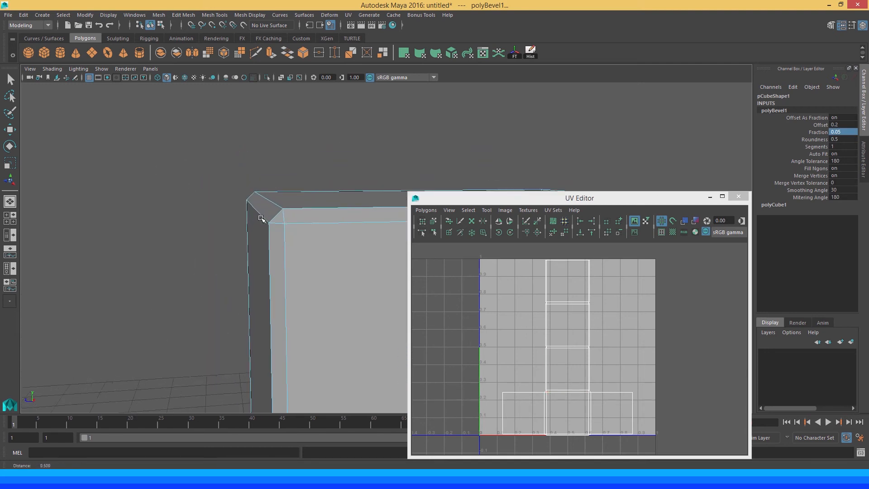
pyautogui.moveTo(262, 217)
pyautogui.keyDown('alt'); pyautogui.mouseDown()
pyautogui.moveTo(256, 208)
pyautogui.moveTo(256, 216)
pyautogui.mouseUp(); pyautogui.keyUp('alt')
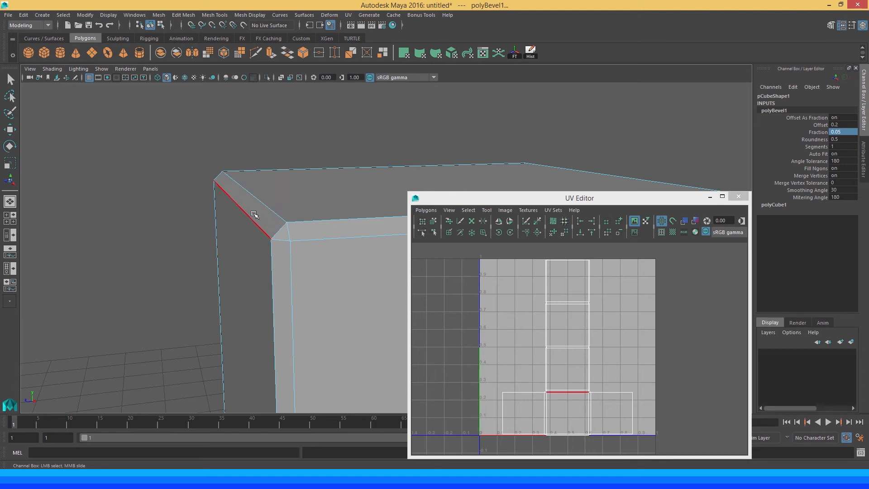
pyautogui.keyDown('alt'); pyautogui.moveTo(219, 183); pyautogui.dragTo(231, 194); pyautogui.keyUp('alt')
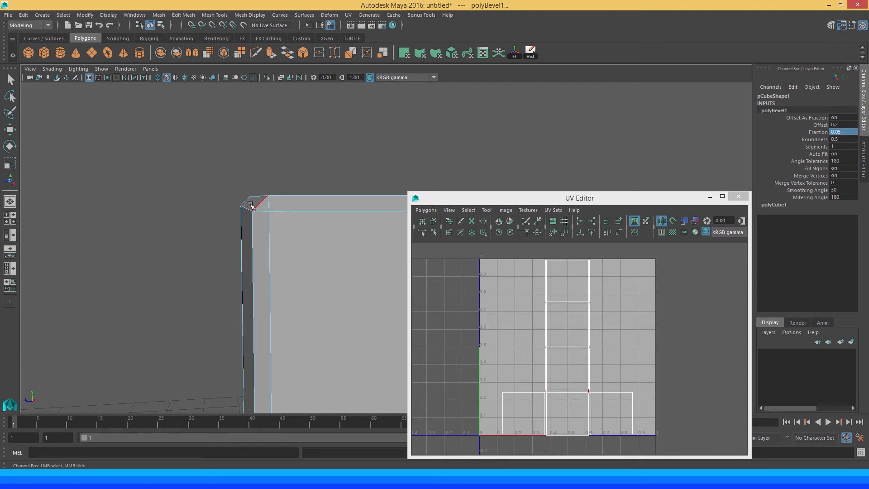
# Set the bevel to 2 segments and return the cube to object mode with the Select tool.
pyautogui.click(817, 147)
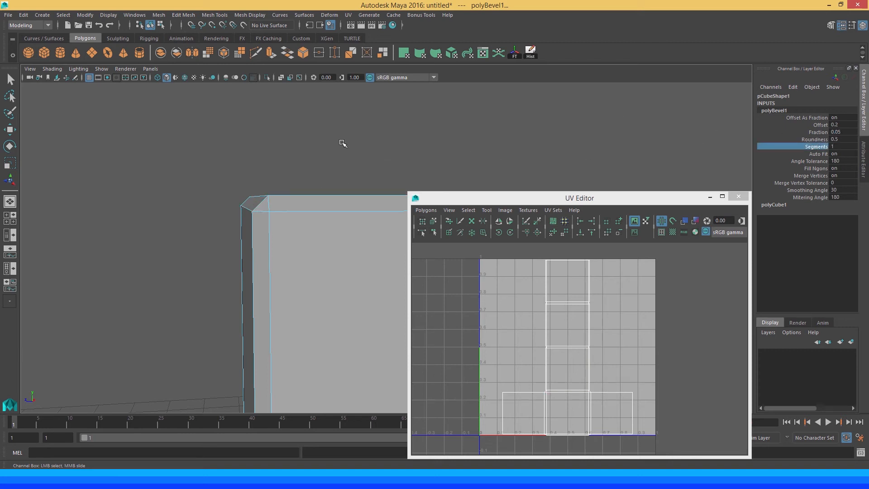
pyautogui.moveTo(342, 144); pyautogui.dragTo(349, 145, button='middle')
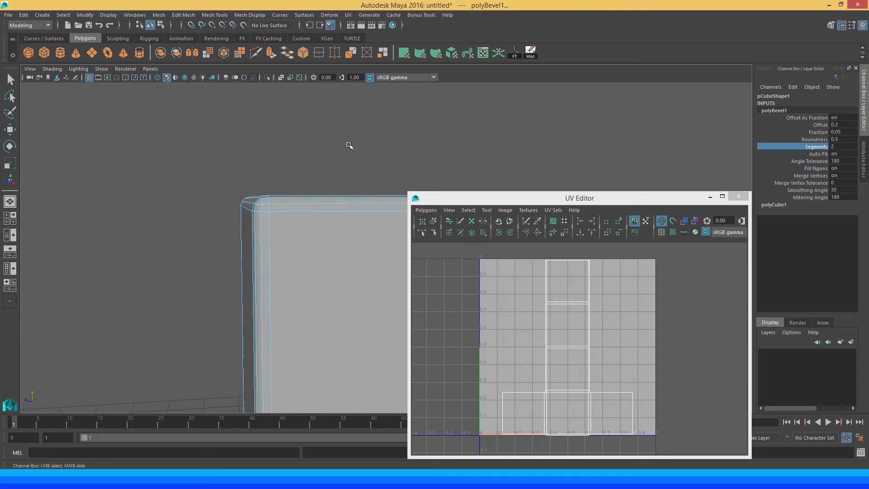
pyautogui.keyDown('alt'); pyautogui.moveTo(338, 180); pyautogui.dragTo(246, 219); pyautogui.keyUp('alt')
pyautogui.press('q')
pyautogui.moveTo(287, 193); pyautogui.dragTo(313, 180, button='right')
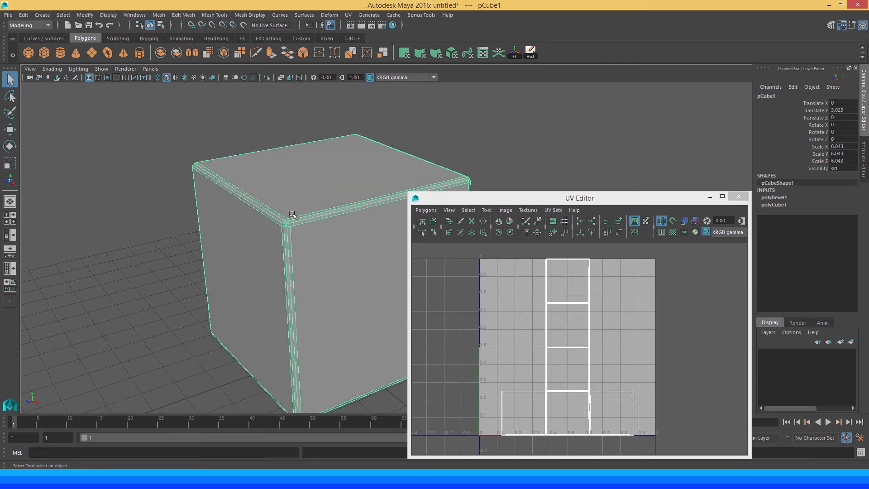
# Examine the two-segment bevelled edges on the cube and their narrow strips in the UV layout up close.
pyautogui.click(271, 244)
pyautogui.keyDown('alt'); pyautogui.moveTo(267, 250); pyautogui.dragTo(240, 234); pyautogui.keyUp('alt')
pyautogui.keyDown('alt'); pyautogui.moveTo(242, 198); pyautogui.dragTo(287, 233); pyautogui.keyUp('alt')
pyautogui.click(285, 223)
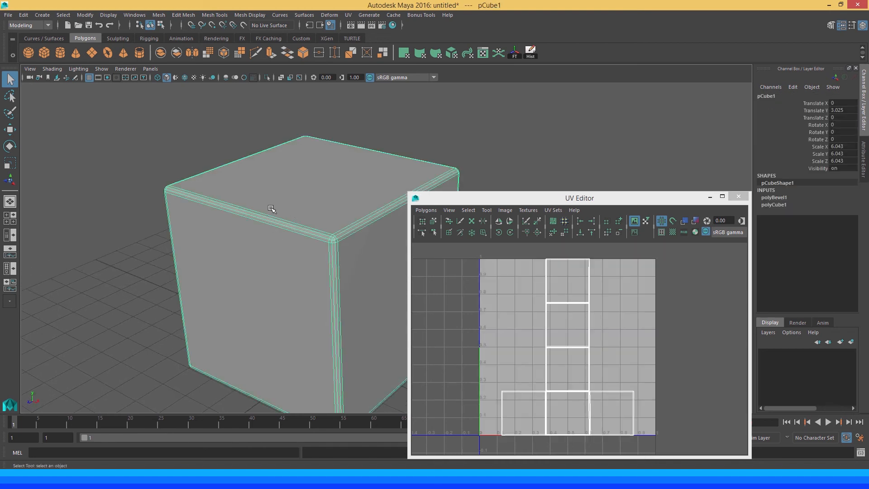
pyautogui.keyDown('alt'); pyautogui.moveTo(476, 350); pyautogui.dragTo(643, 368, button='right'); pyautogui.keyUp('alt')
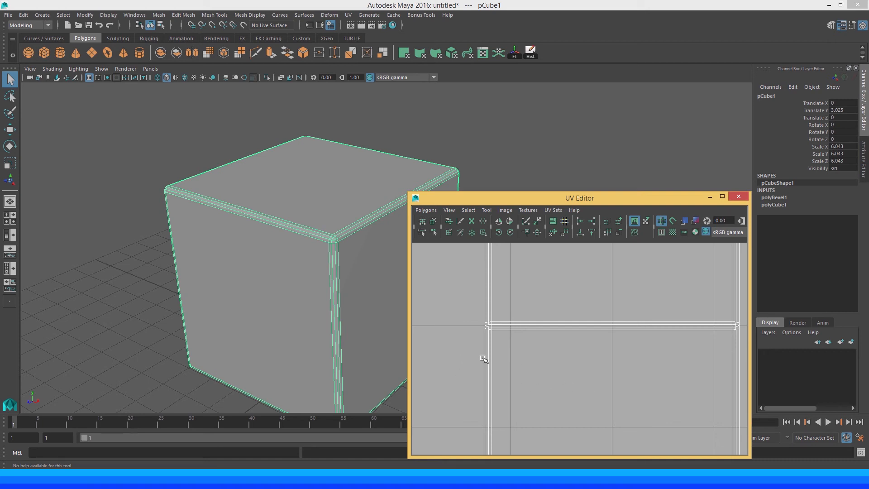
pyautogui.keyDown('alt'); pyautogui.moveTo(607, 357); pyautogui.dragTo(453, 297, button='right'); pyautogui.keyUp('alt')
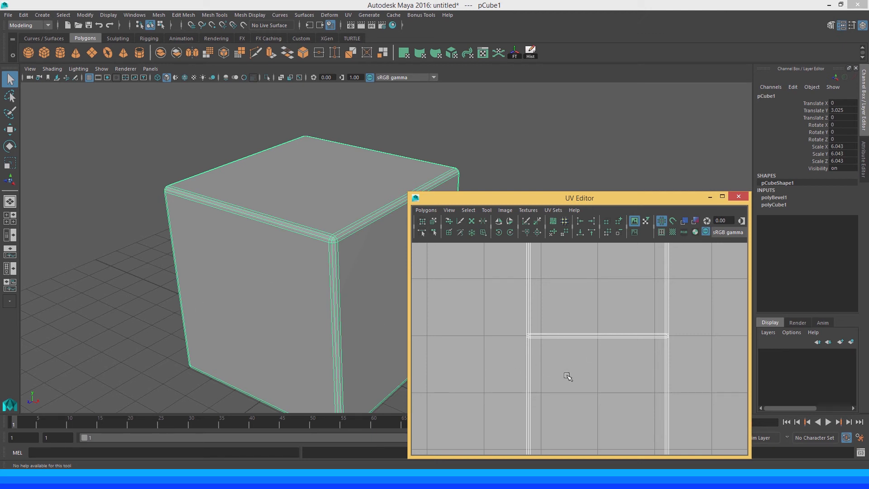
pyautogui.scroll(-6, 555, 373)
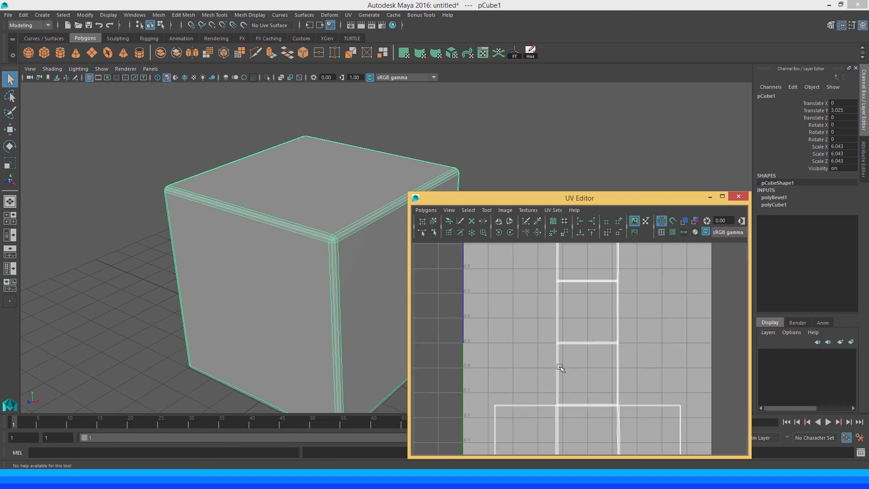
pyautogui.keyDown('alt'); pyautogui.moveTo(561, 342); pyautogui.dragTo(557, 352, button='middle'); pyautogui.keyUp('alt')
pyautogui.keyDown('alt'); pyautogui.moveTo(552, 340); pyautogui.dragTo(553, 336, button='middle'); pyautogui.keyUp('alt')
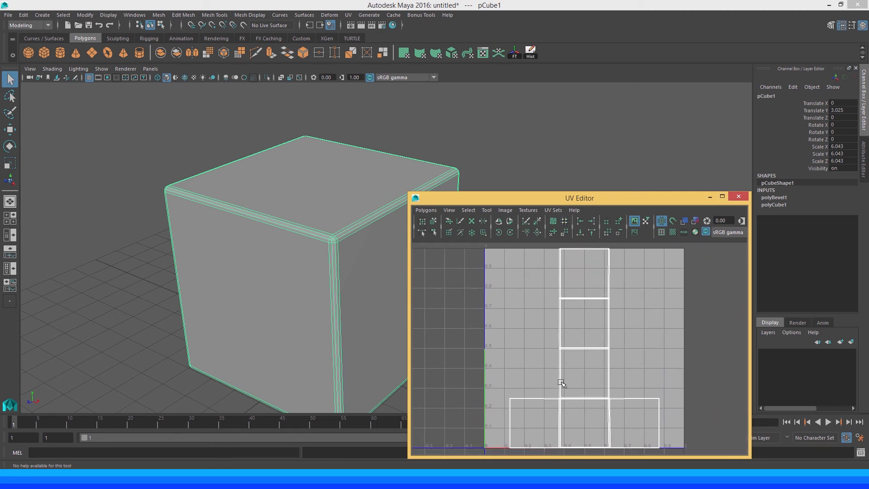
# Compare the whole bevelled cube from several angles with its complete UV layout.
pyautogui.keyDown('alt'); pyautogui.moveTo(321, 289); pyautogui.dragTo(284, 276, button='middle'); pyautogui.keyUp('alt')
pyautogui.keyDown('alt'); pyautogui.moveTo(284, 276); pyautogui.dragTo(231, 248, button='right'); pyautogui.keyUp('alt')
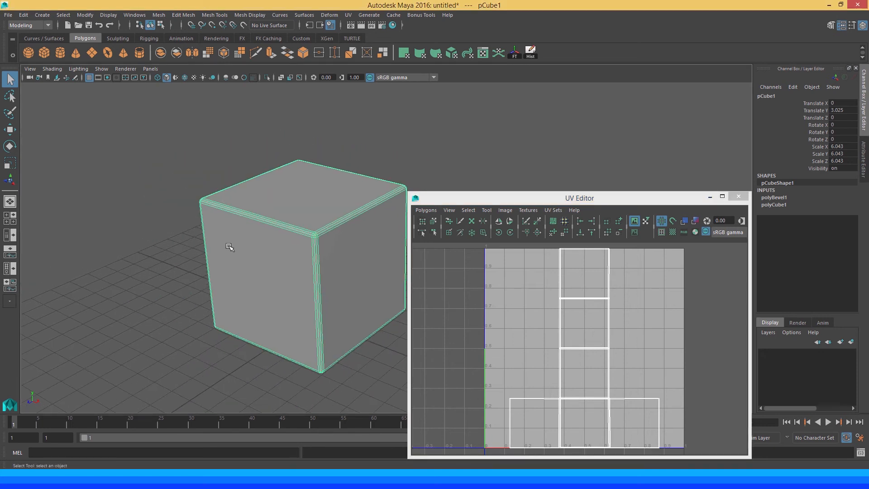
pyautogui.keyDown('alt'); pyautogui.moveTo(231, 249); pyautogui.dragTo(224, 216); pyautogui.keyUp('alt')
pyautogui.keyDown('alt'); pyautogui.moveTo(206, 178); pyautogui.dragTo(219, 194); pyautogui.keyUp('alt')
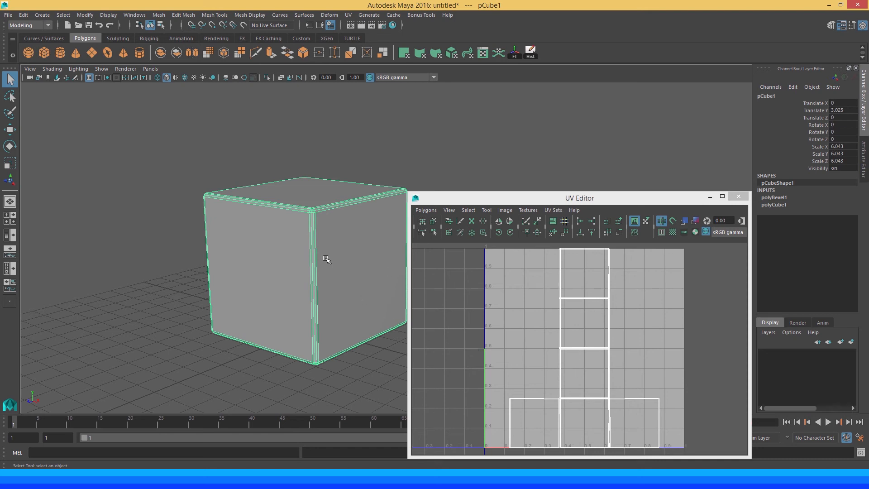
pyautogui.keyDown('alt'); pyautogui.moveTo(506, 330); pyautogui.dragTo(523, 324, button='right'); pyautogui.keyUp('alt')
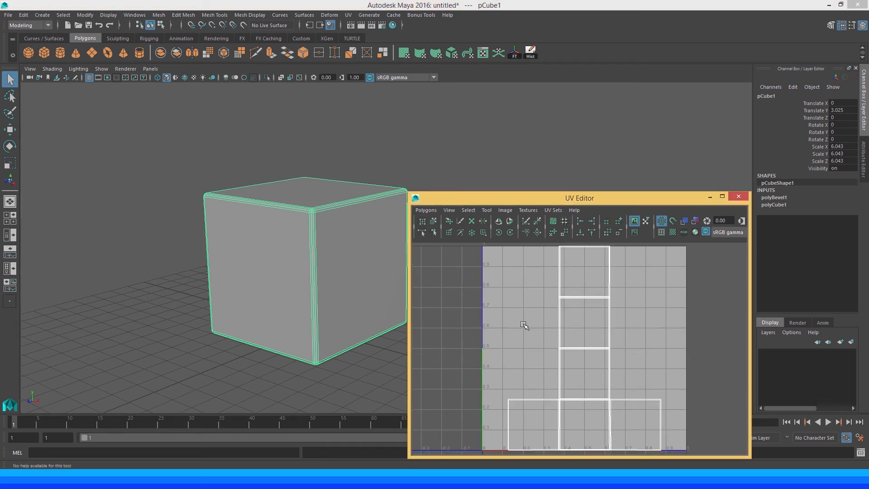
pyautogui.keyDown('alt'); pyautogui.moveTo(523, 325); pyautogui.dragTo(517, 329, button='middle'); pyautogui.keyUp('alt')
pyautogui.keyDown('alt'); pyautogui.moveTo(558, 334); pyautogui.dragTo(539, 322, button='right'); pyautogui.keyUp('alt')
pyautogui.keyDown('alt'); pyautogui.moveTo(322, 254); pyautogui.dragTo(270, 277); pyautogui.keyUp('alt')
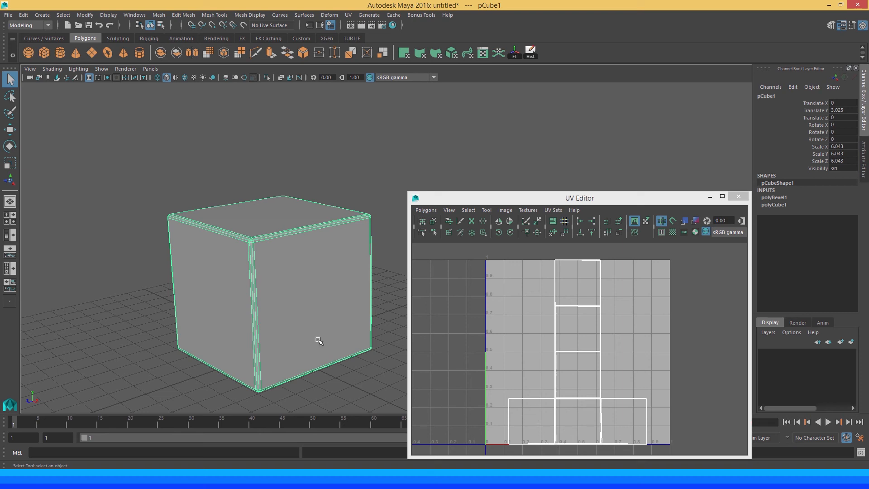
pyautogui.moveTo(267, 301)
pyautogui.keyDown('alt'); pyautogui.mouseDown(button='middle')
pyautogui.moveTo(285, 303)
pyautogui.moveTo(271, 302)
pyautogui.mouseUp(button='middle'); pyautogui.keyUp('alt')
pyautogui.keyDown('alt'); pyautogui.moveTo(270, 302); pyautogui.dragTo(290, 288); pyautogui.keyUp('alt')
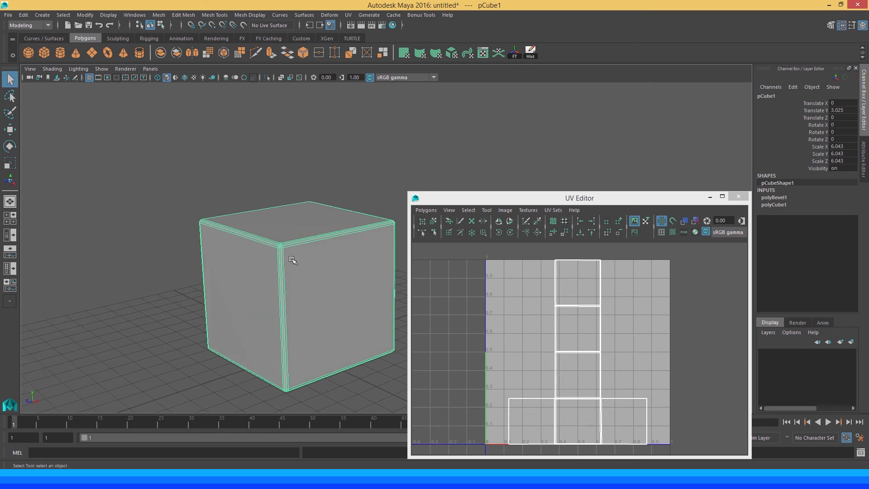
pyautogui.keyDown('alt'); pyautogui.moveTo(282, 256); pyautogui.dragTo(261, 252, button='middle'); pyautogui.keyUp('alt')
pyautogui.moveTo(261, 247); pyautogui.dragTo(236, 239, button='right')
pyautogui.click(250, 242)
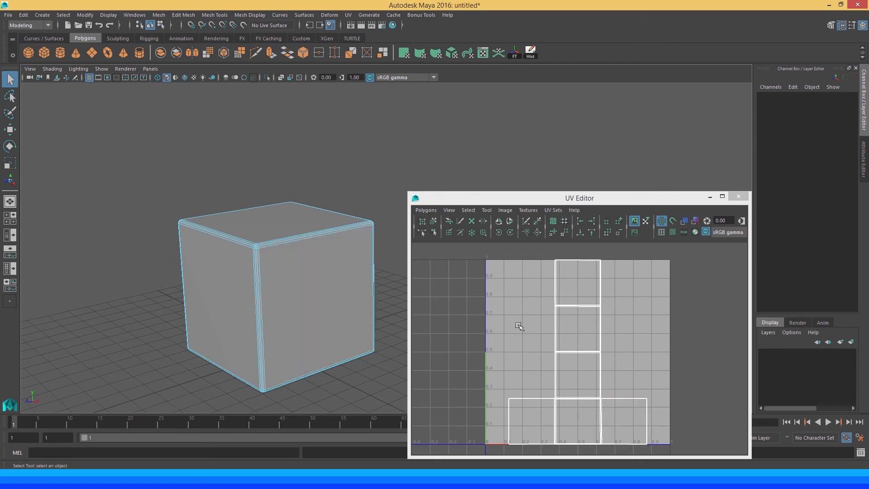
pyautogui.rightClick(261, 244)
pyautogui.moveTo(261, 245); pyautogui.dragTo(301, 206, button='right')
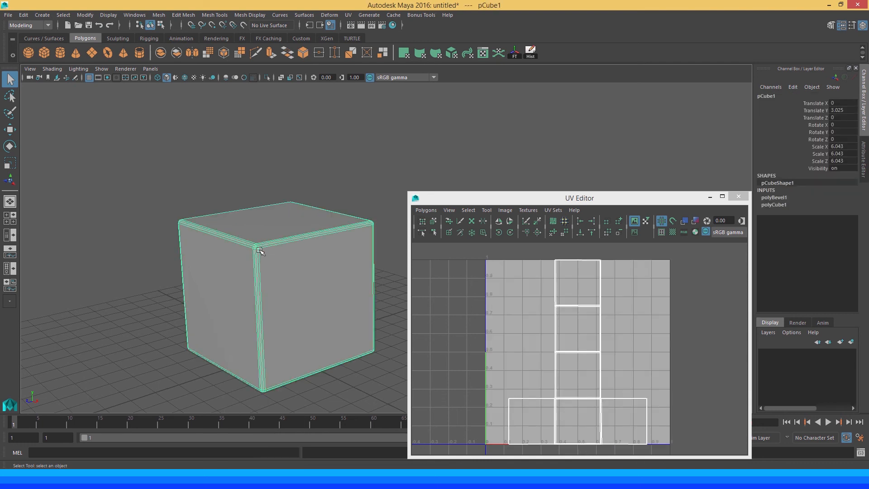
# Start a UV Snapshot of the bevelled cube's UV layout and set its output file to UVDado on the Desktop.
pyautogui.moveTo(443, 200); pyautogui.dragTo(431, 122)
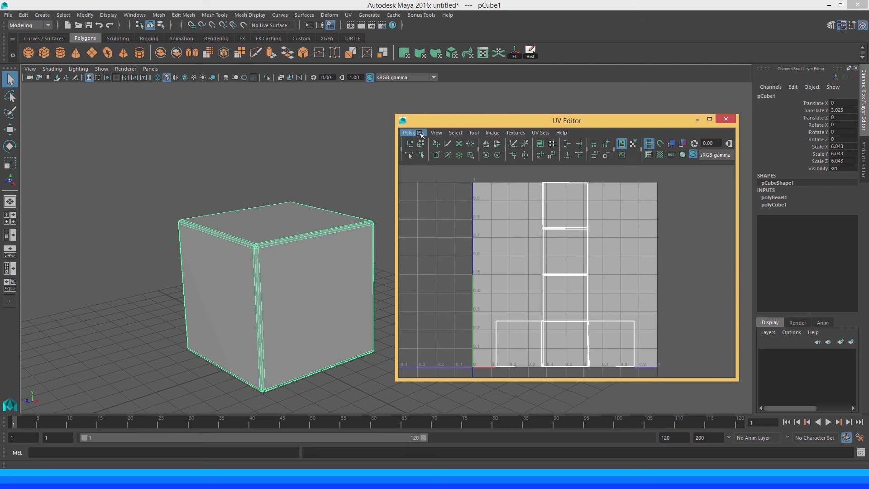
pyautogui.click(412, 132)
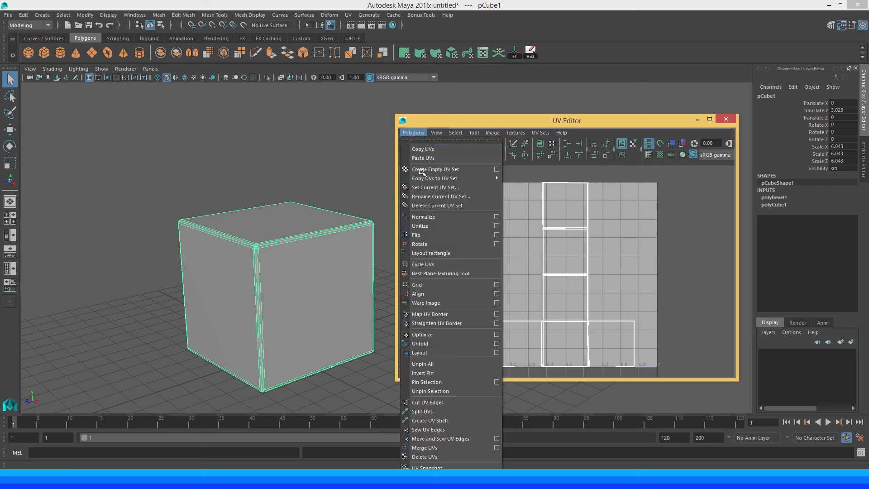
pyautogui.click(433, 467)
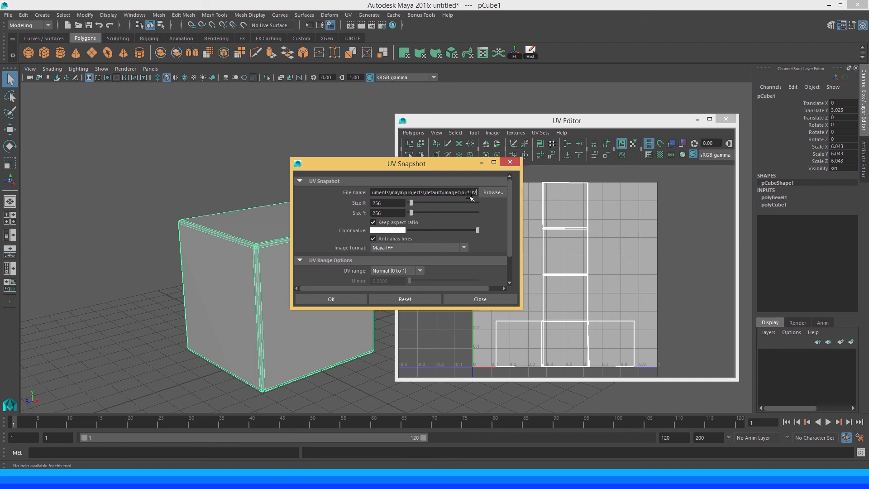
pyautogui.click(492, 193)
pyautogui.click(113, 141)
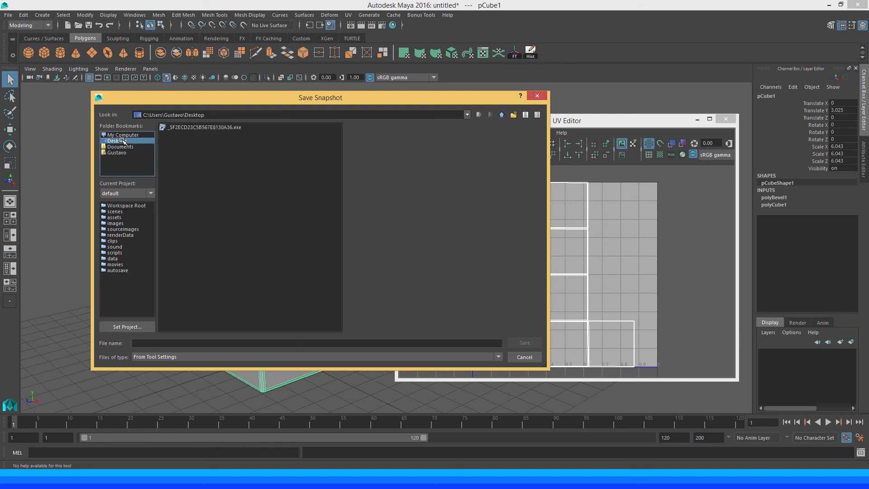
pyautogui.click(170, 343)
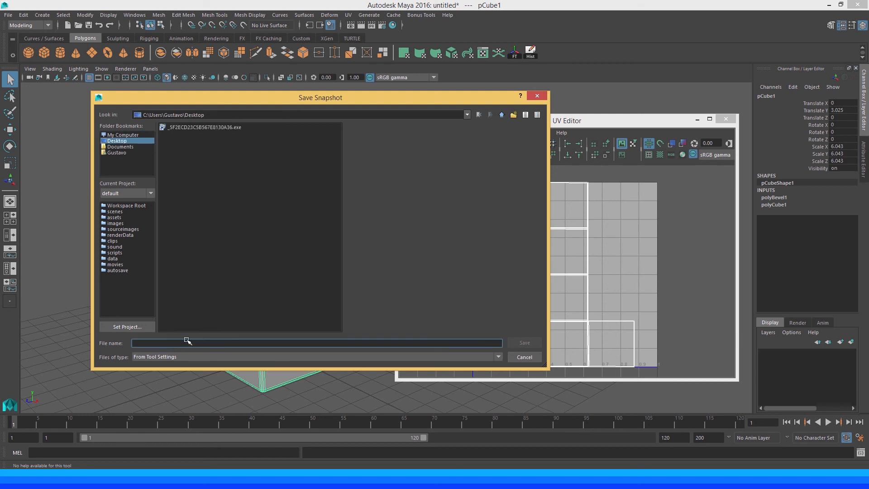
pyautogui.write('UVDado')
pyautogui.click(525, 342)
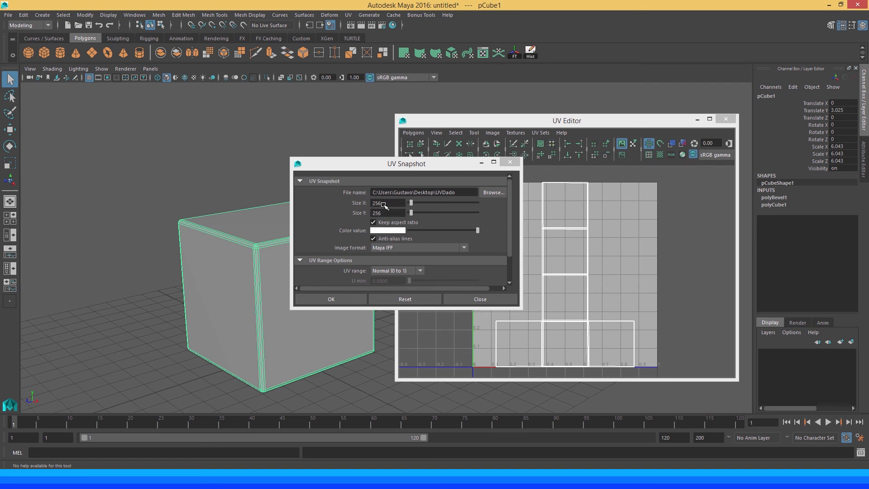
# Set the UV snapshot's image size to 1024 by 1024 pixels.
pyautogui.click(385, 204)
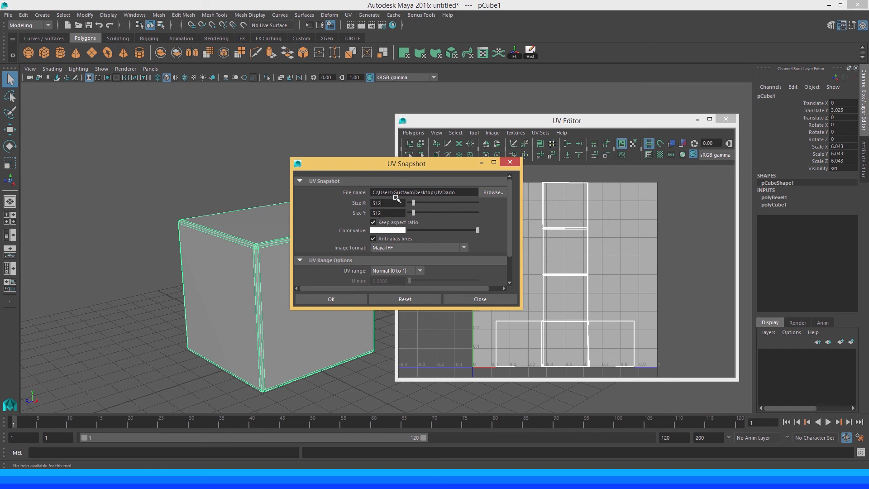
pyautogui.moveTo(396, 164); pyautogui.dragTo(271, 109)
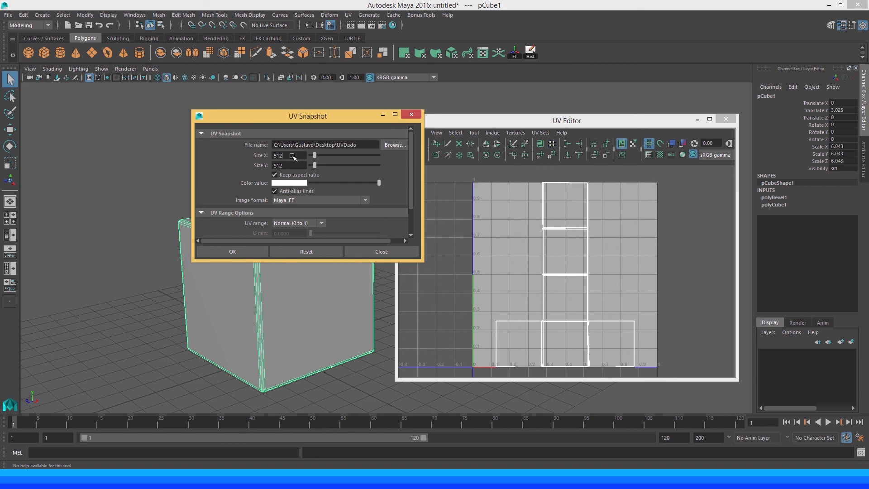
pyautogui.moveTo(292, 157); pyautogui.dragTo(269, 157)
pyautogui.write('1024')
pyautogui.press('Return')
# Choose PNG as the snapshot's image format, review the UV range options and export the snapshot.
pyautogui.moveTo(412, 185); pyautogui.dragTo(413, 188)
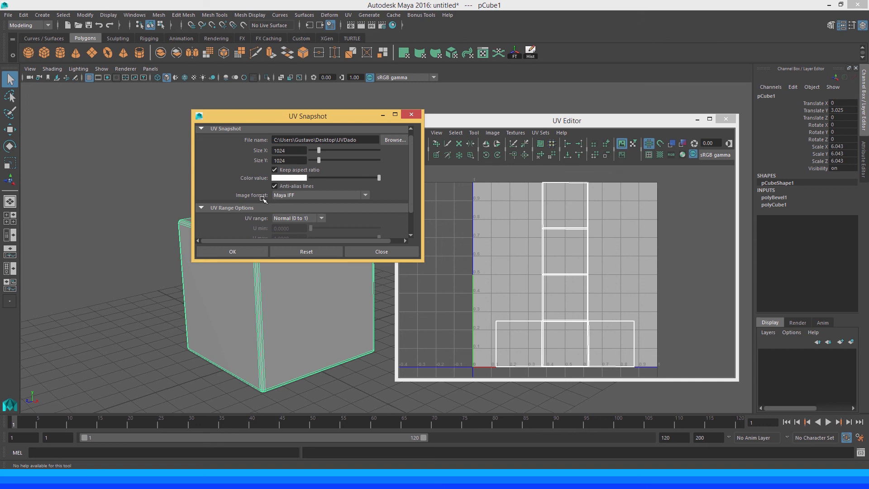
pyautogui.click(307, 196)
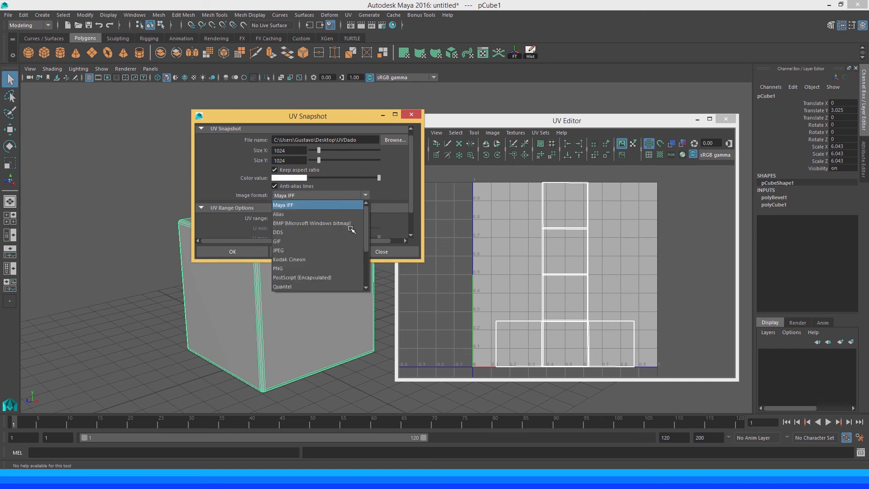
pyautogui.click(291, 268)
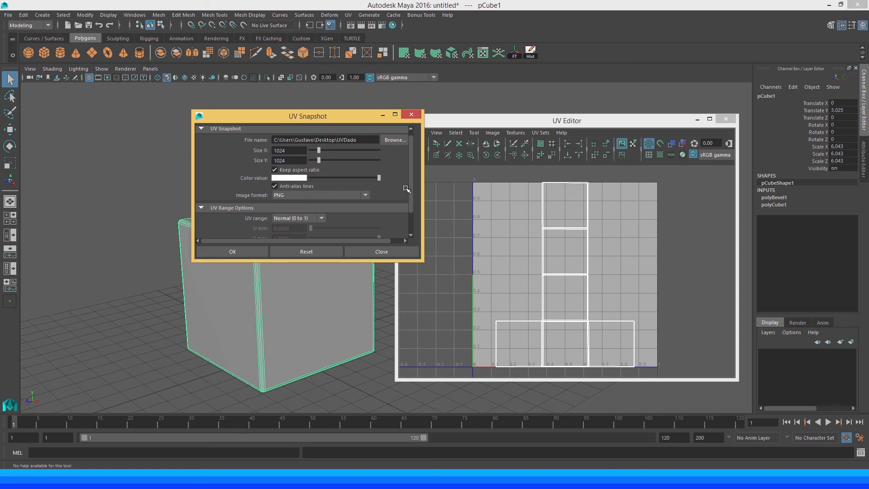
pyautogui.scroll(-3, 412, 195)
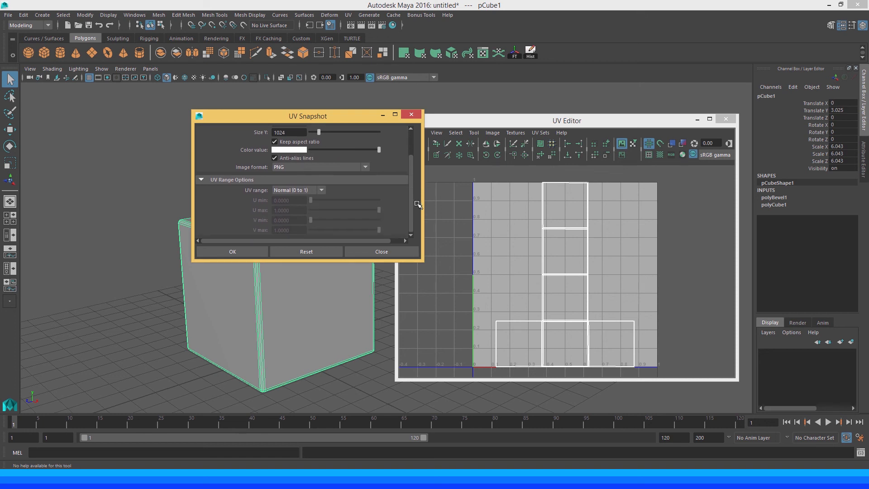
pyautogui.scroll(3, 421, 185)
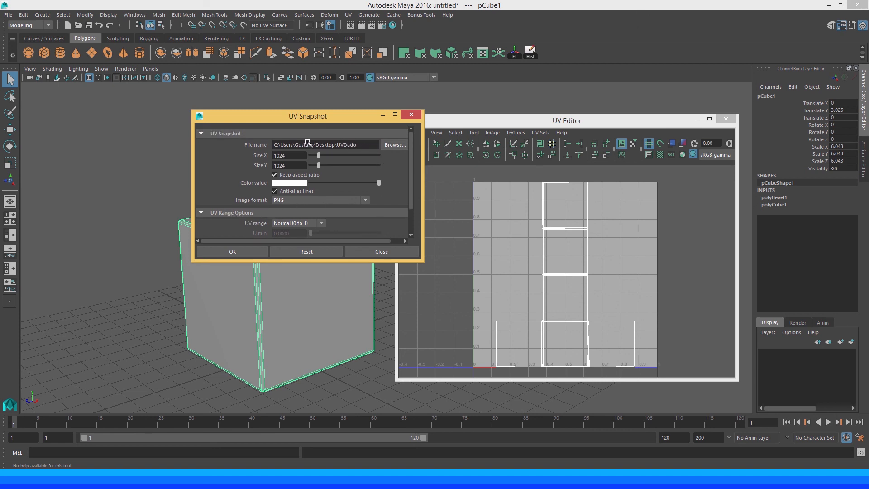
pyautogui.click(228, 251)
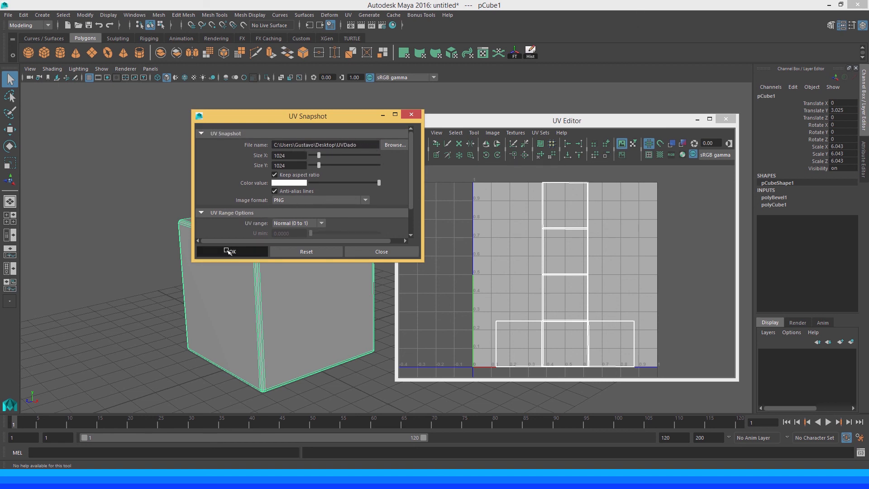